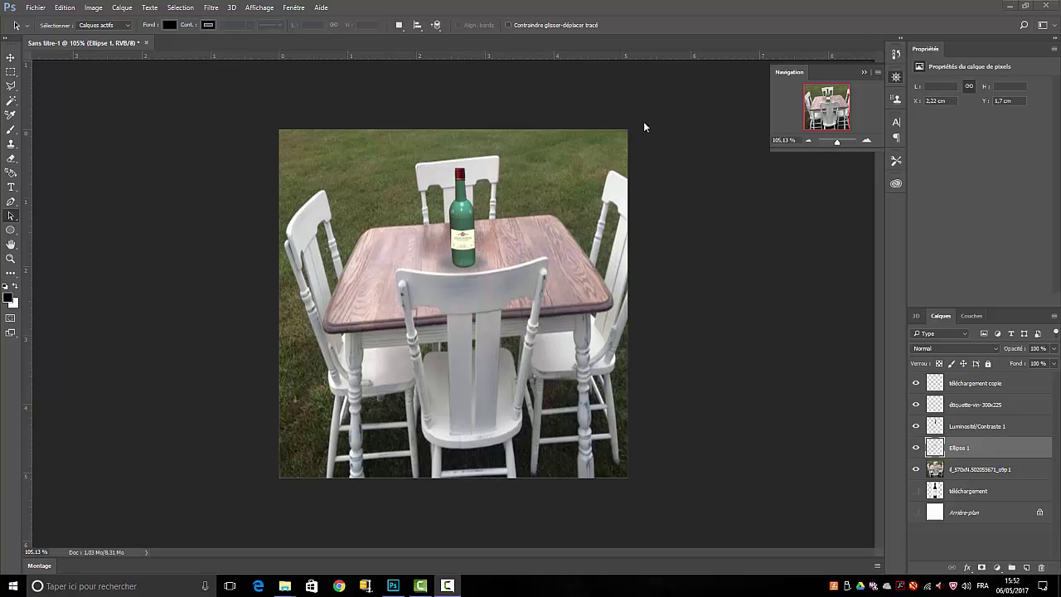
# Step: Create a new 600 x 600 px document at 118.11 pixels/cm in RGB colour with a white background
pyautogui.click(35, 8)
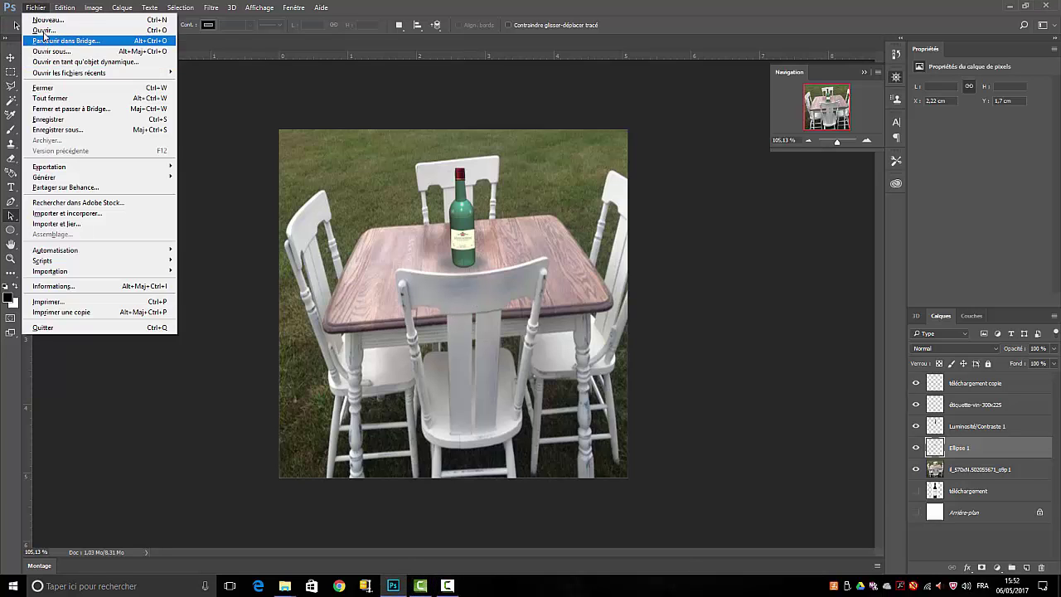
pyautogui.click(48, 19)
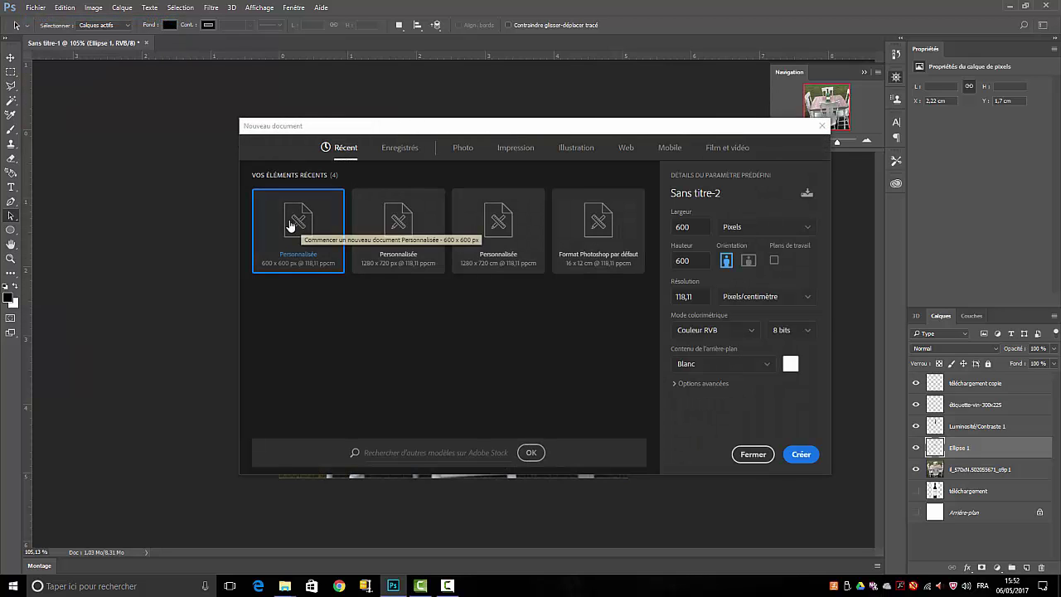
pyautogui.click(803, 457)
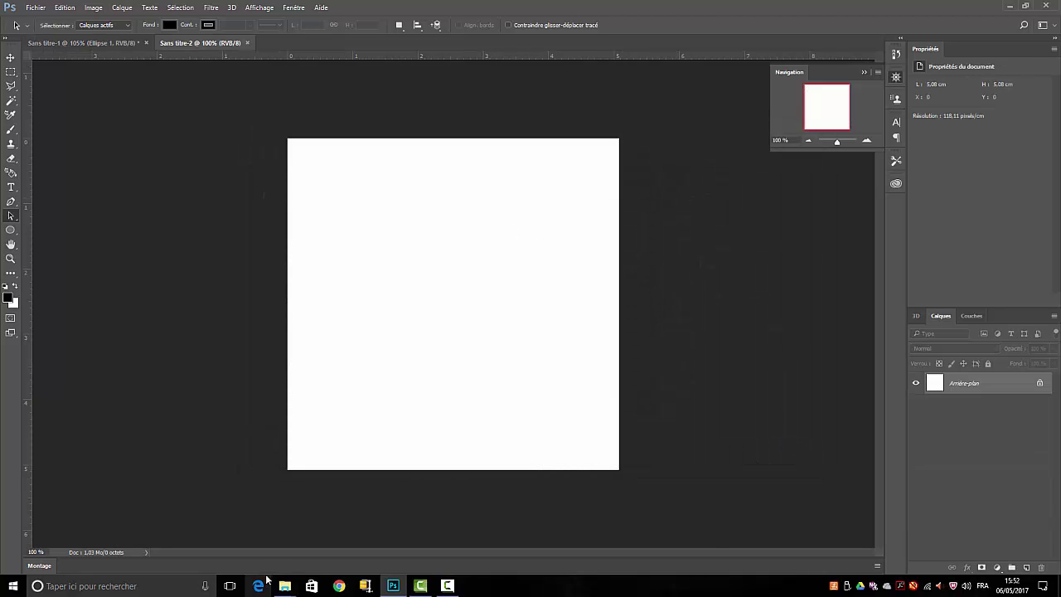
# Step: Place téléchargement.jpg from the bouteille folder into the new document and rasterize its layer
pyautogui.moveTo(297, 572)
pyautogui.click(344, 539)
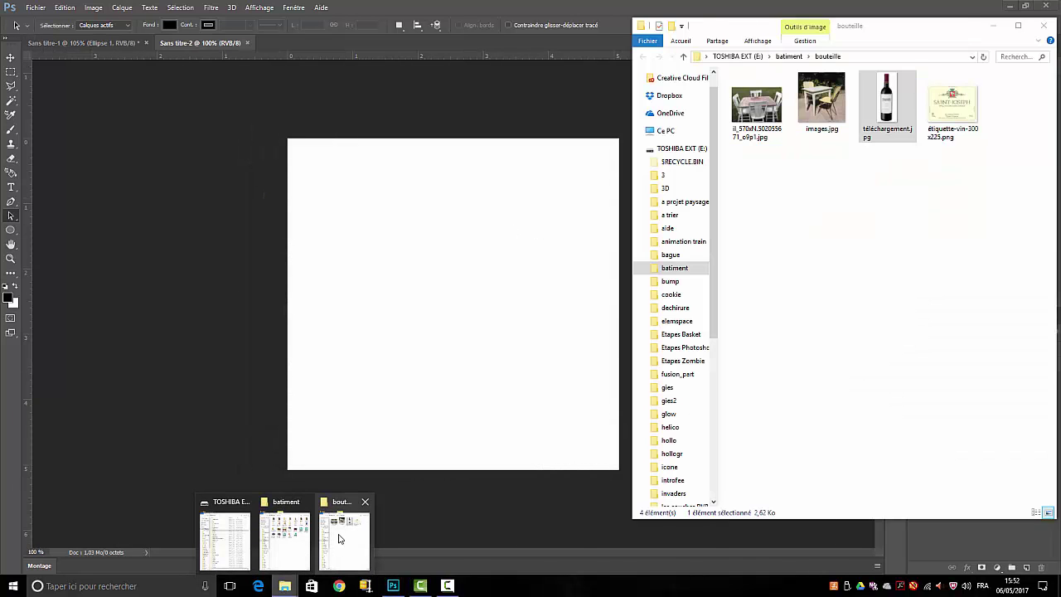
pyautogui.moveTo(894, 105); pyautogui.dragTo(425, 312)
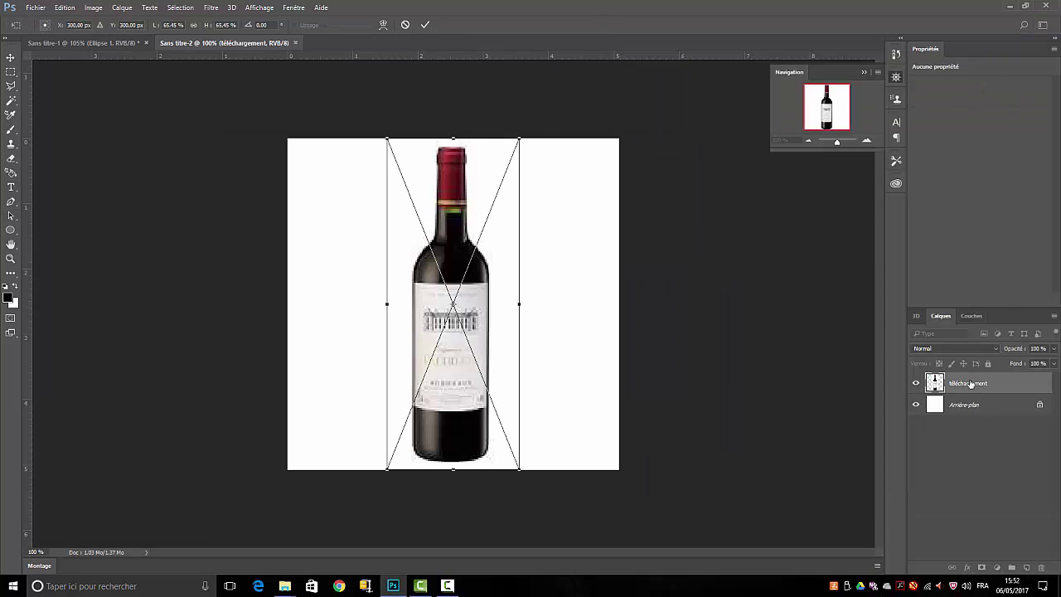
pyautogui.click(424, 24)
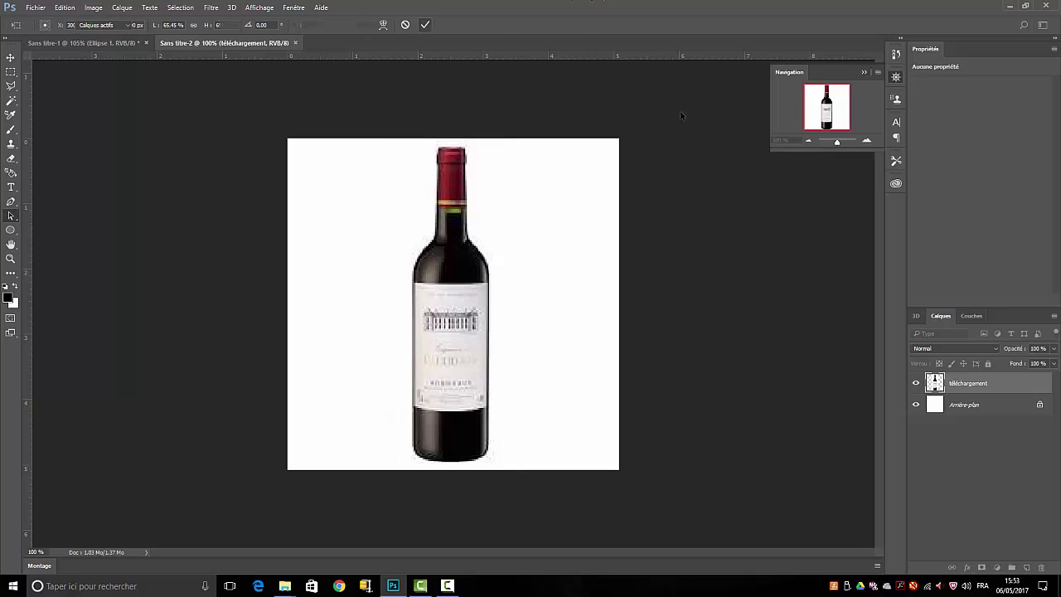
pyautogui.rightClick(963, 387)
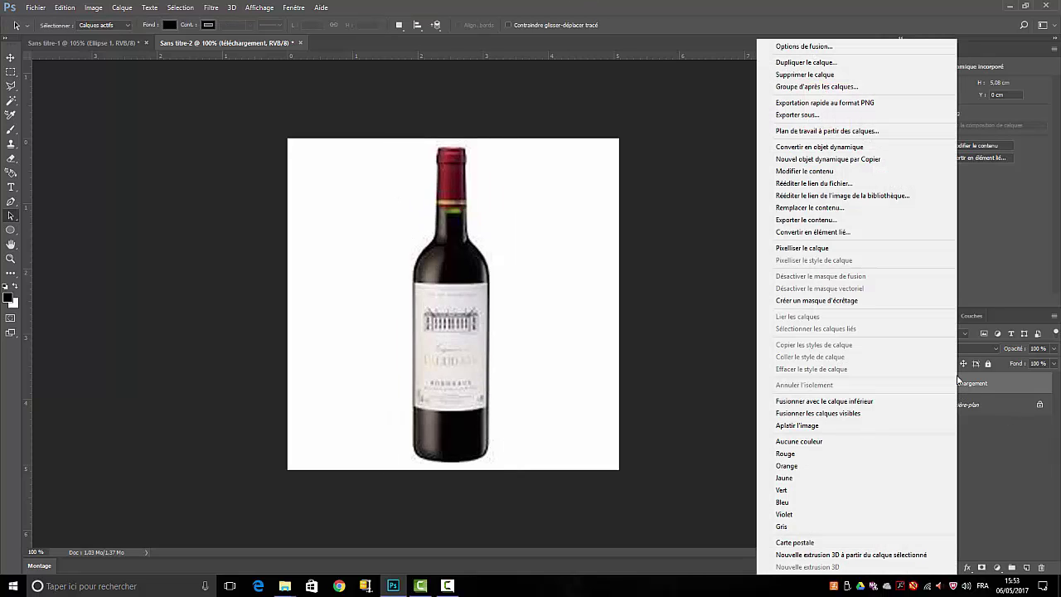
pyautogui.click(790, 248)
# Step: Add an empty layer above the bottle picture and activate the standard Pen tool
pyautogui.click(1027, 567)
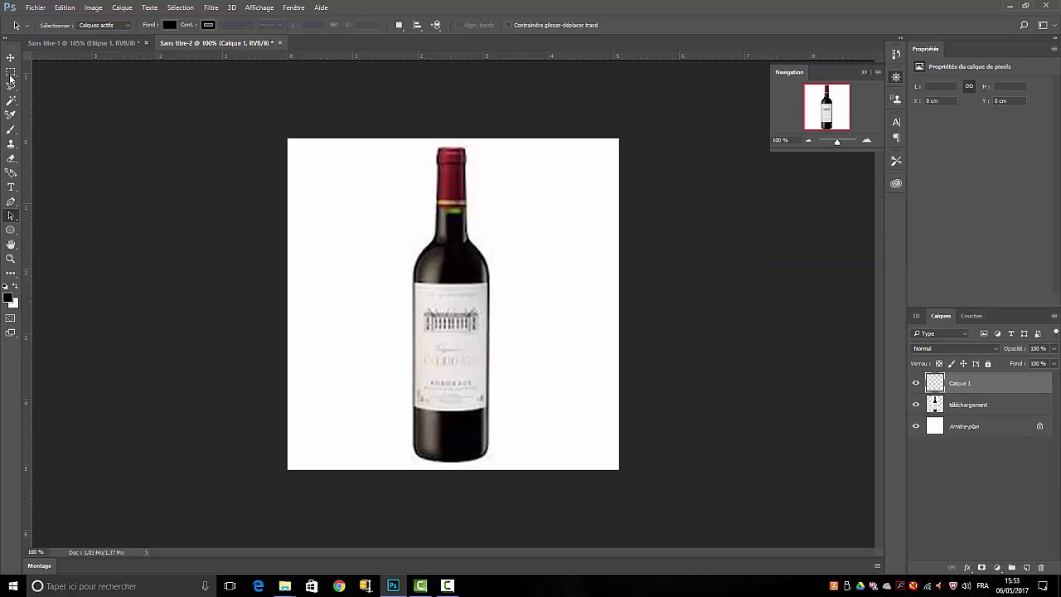
pyautogui.rightClick(10, 204)
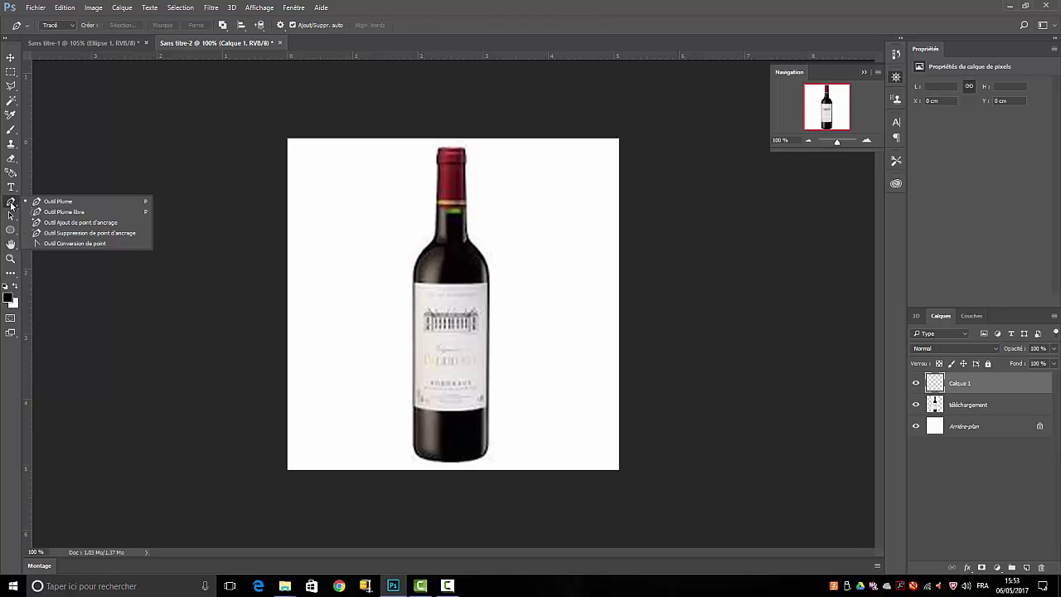
pyautogui.click(57, 201)
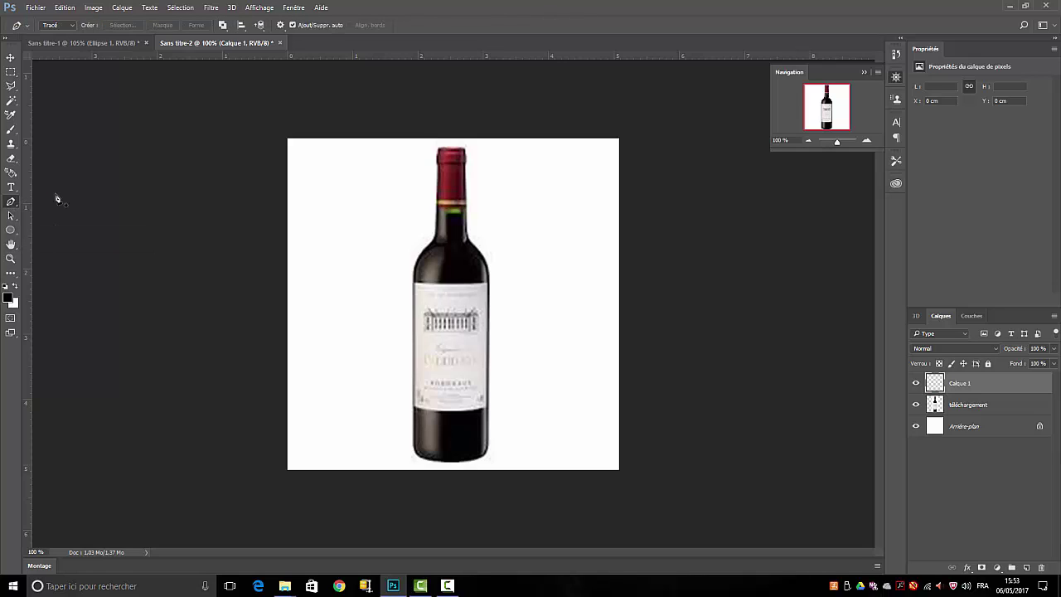
pyautogui.click(452, 153)
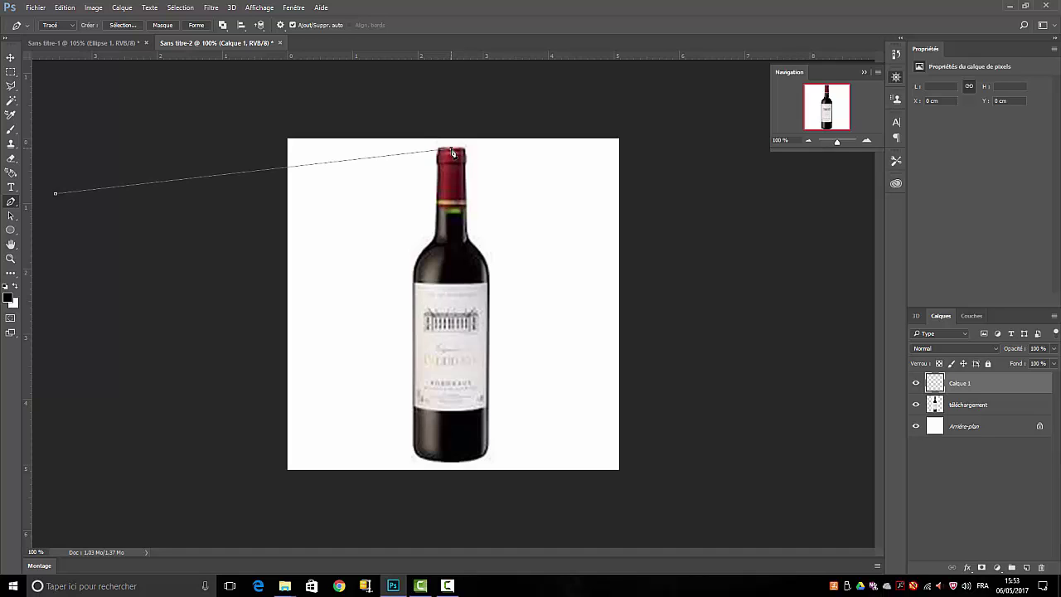
pyautogui.click(65, 9)
pyautogui.click(73, 19)
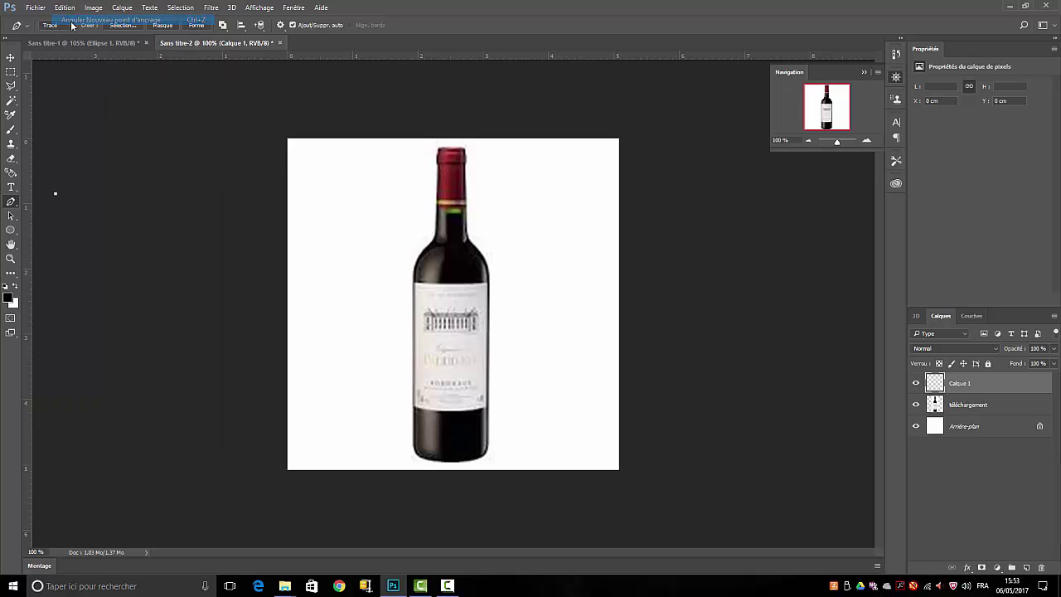
pyautogui.click(72, 9)
pyautogui.click(73, 41)
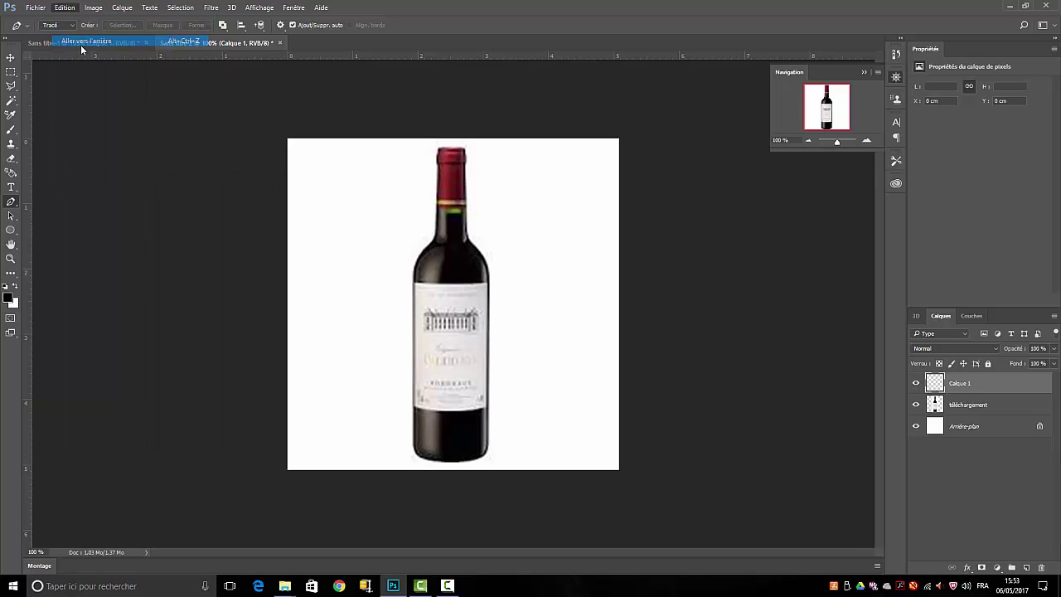
# Step: Start a Pen path down the bottle's centre line, around the base's left corner and up the left side to the base of the neck
pyautogui.click(452, 152)
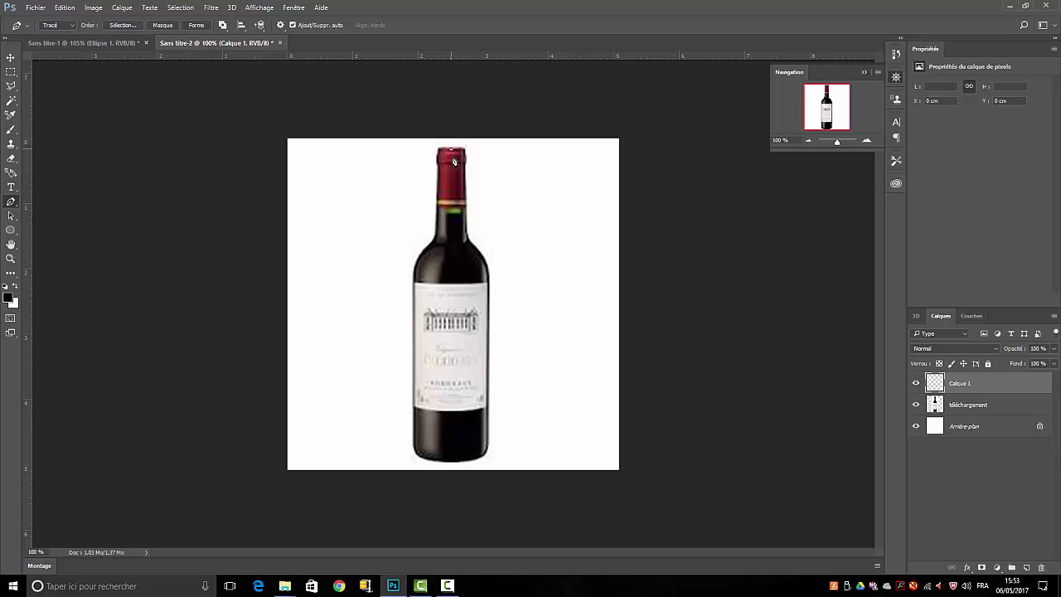
pyautogui.click(448, 464)
pyautogui.moveTo(420, 457); pyautogui.dragTo(413, 447)
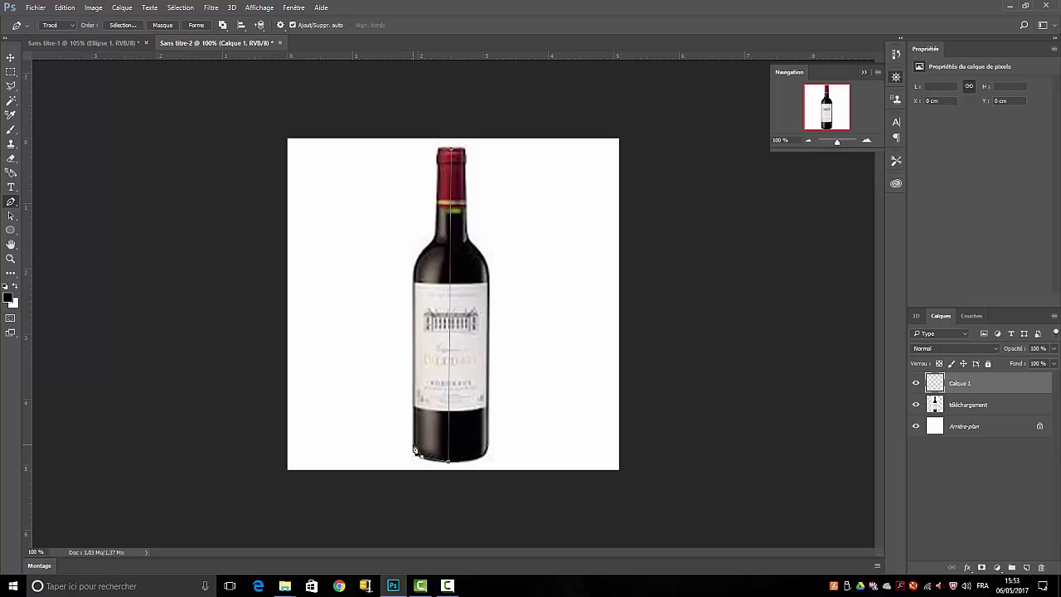
pyautogui.click(415, 270)
pyautogui.click(434, 238)
# Step: Continue the path up the left side of the neck and around the collar of the red cap to its upper-left corner
pyautogui.moveTo(837, 146); pyautogui.dragTo(845, 145)
pyautogui.moveTo(834, 103); pyautogui.dragTo(832, 79)
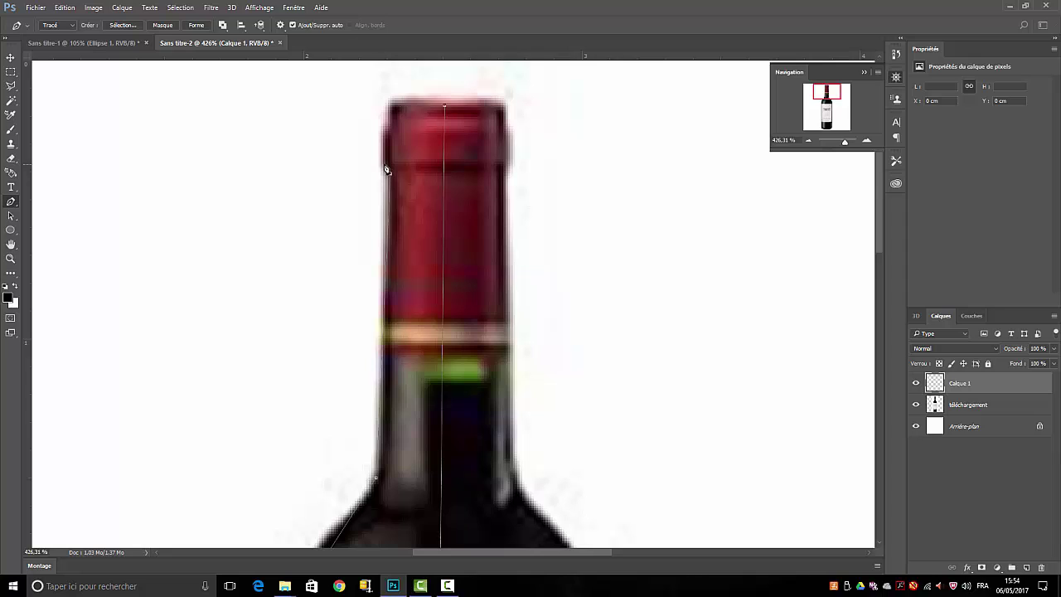
pyautogui.moveTo(383, 169); pyautogui.dragTo(381, 128)
pyautogui.click(391, 123)
pyautogui.click(390, 101)
# Step: Shift the whole half-bottle path slightly with Path Selection so that it lines up with the bottle's outline
pyautogui.click(11, 216)
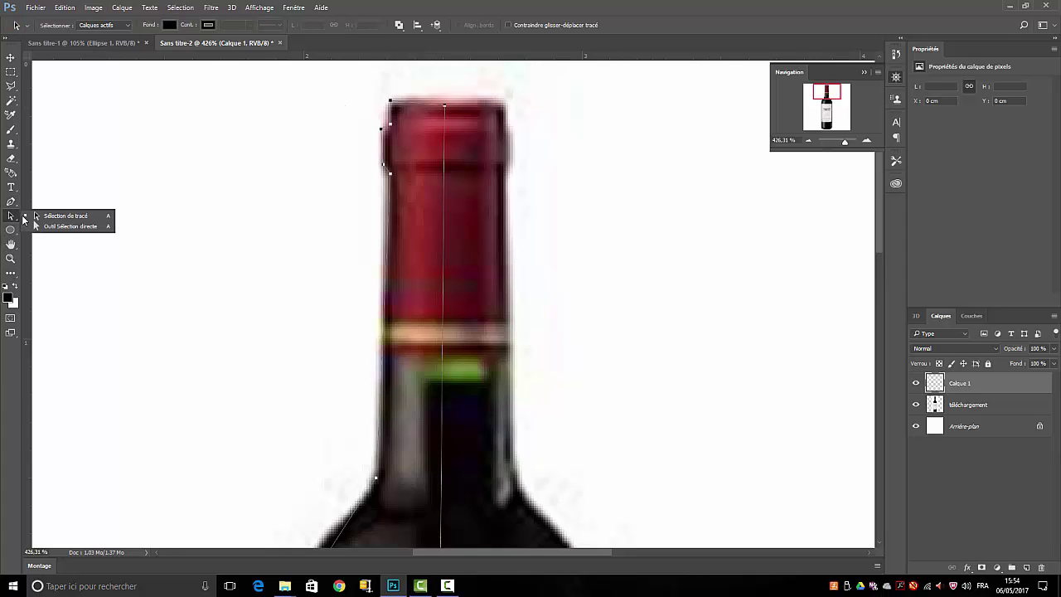
pyautogui.click(60, 218)
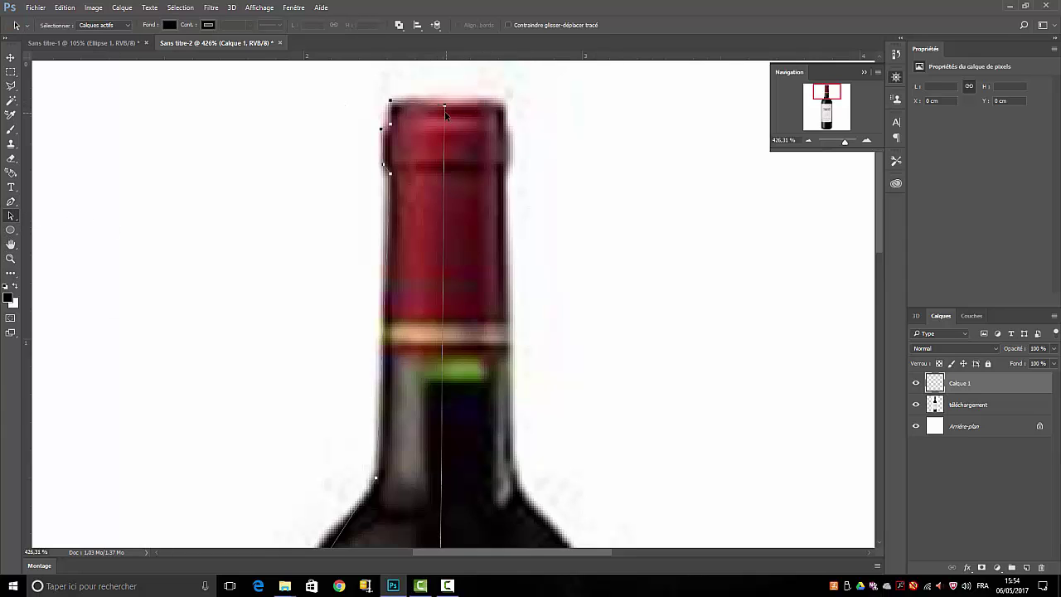
pyautogui.moveTo(445, 108); pyautogui.dragTo(445, 111)
pyautogui.scroll(-5, 792, 431)
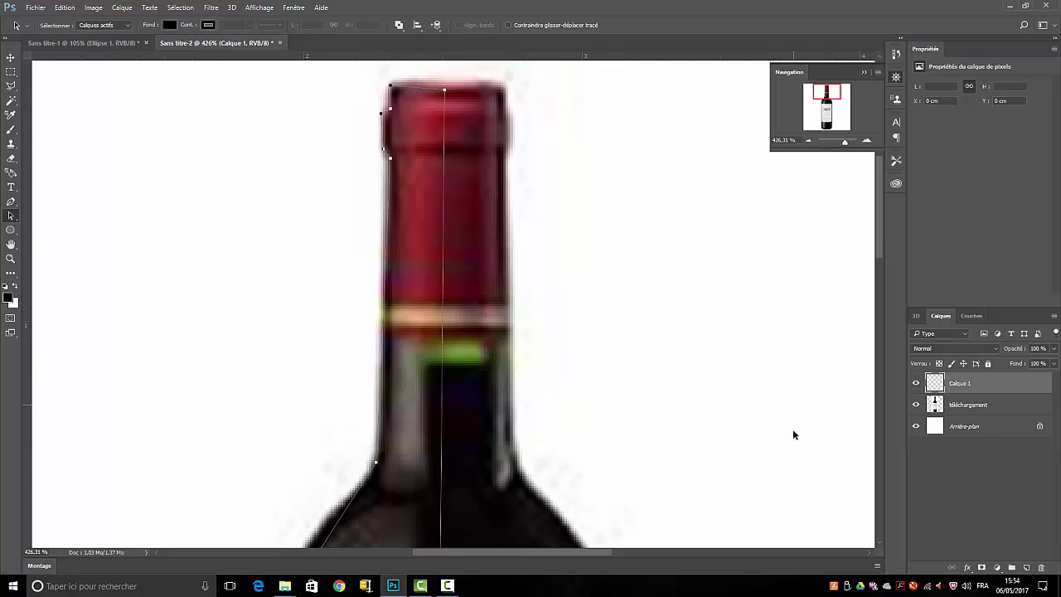
pyautogui.scroll(-3, 792, 440)
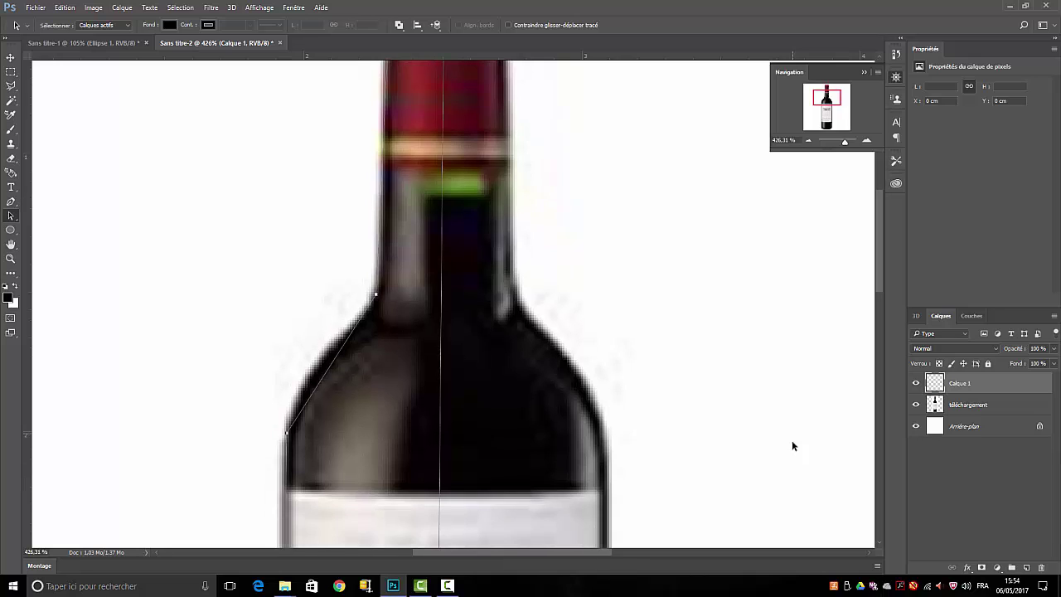
pyautogui.moveTo(850, 146); pyautogui.dragTo(840, 143)
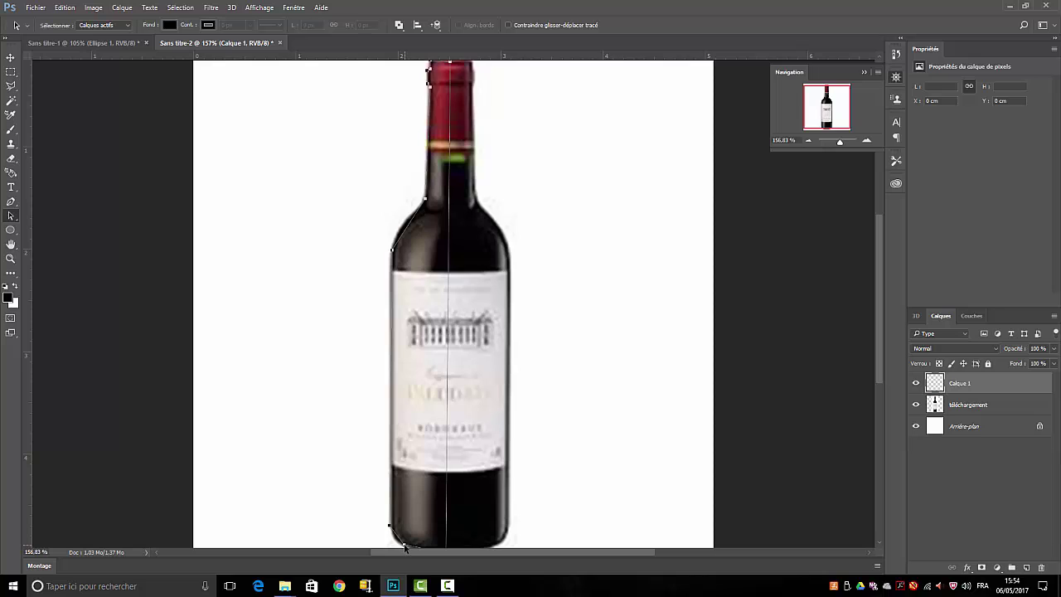
pyautogui.moveTo(404, 545); pyautogui.dragTo(404, 527)
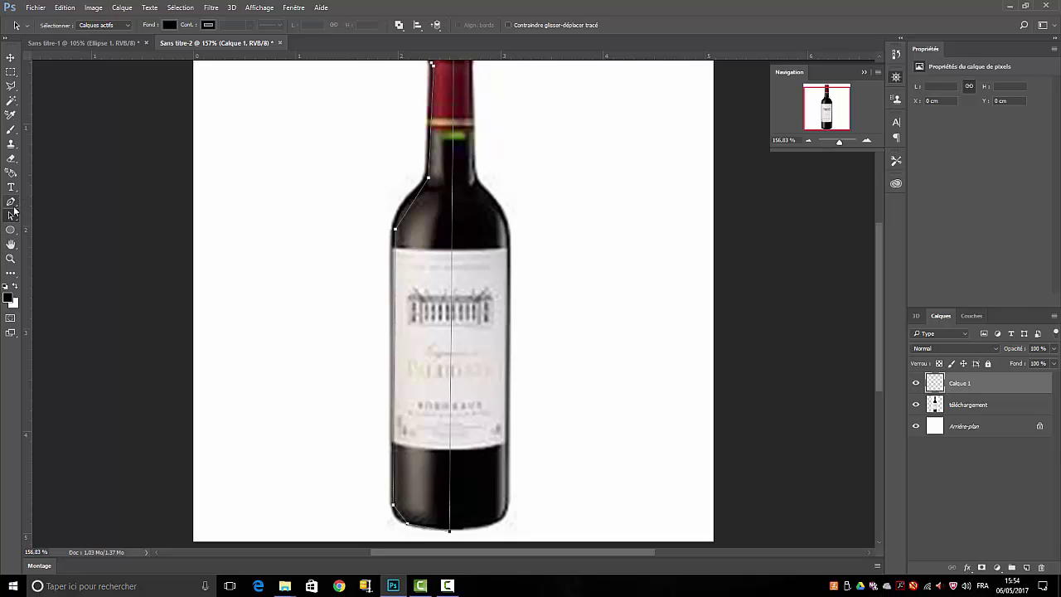
# Step: Convert the path's lower-left corner and left shoulder anchors to smooth points so the segments curve along the glass
pyautogui.click(10, 201)
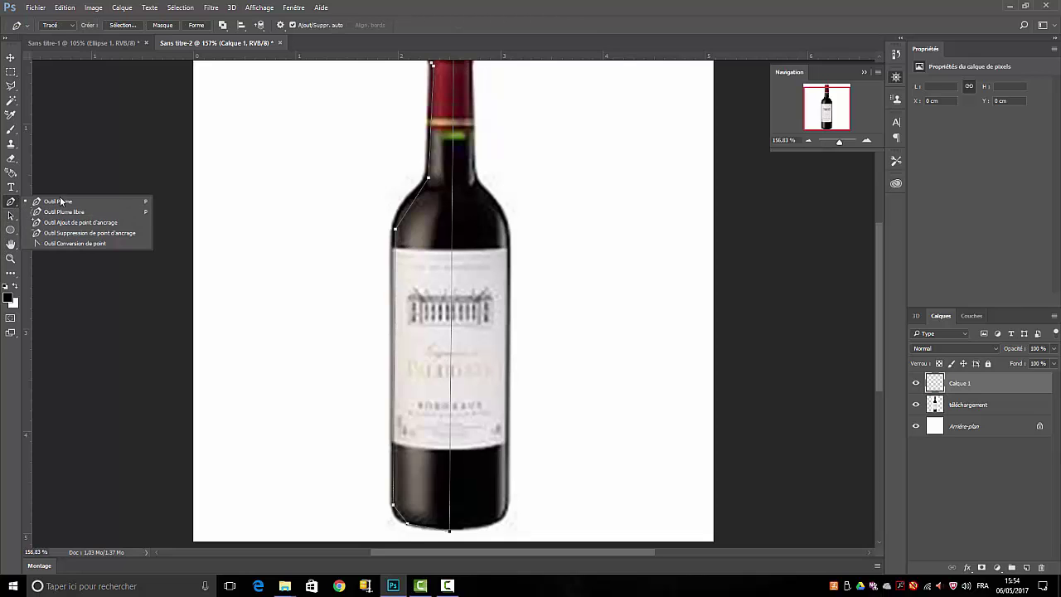
pyautogui.click(76, 243)
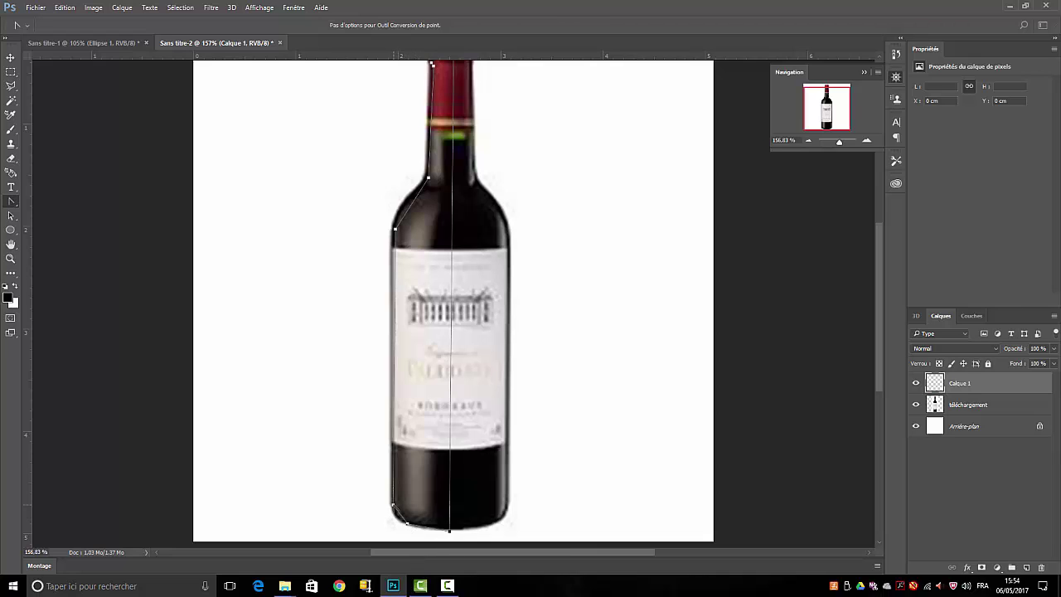
pyautogui.moveTo(394, 505); pyautogui.dragTo(393, 482)
pyautogui.click(394, 230)
pyautogui.moveTo(395, 229); pyautogui.dragTo(397, 203)
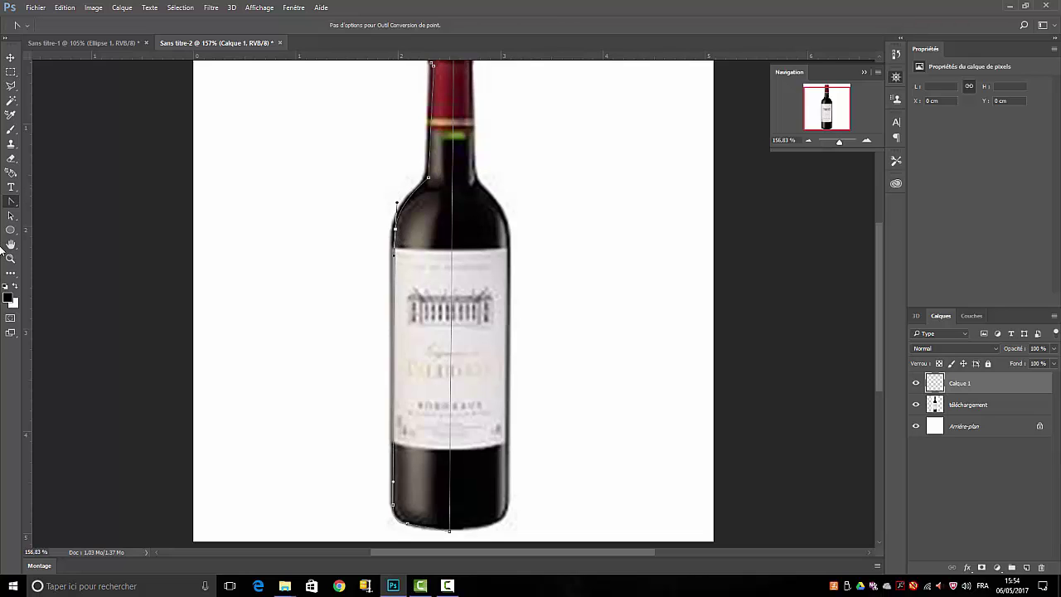
# Step: Adjust the left shoulder anchor with Direct Selection so that its curve follows the bottle's edge
pyautogui.click(12, 216)
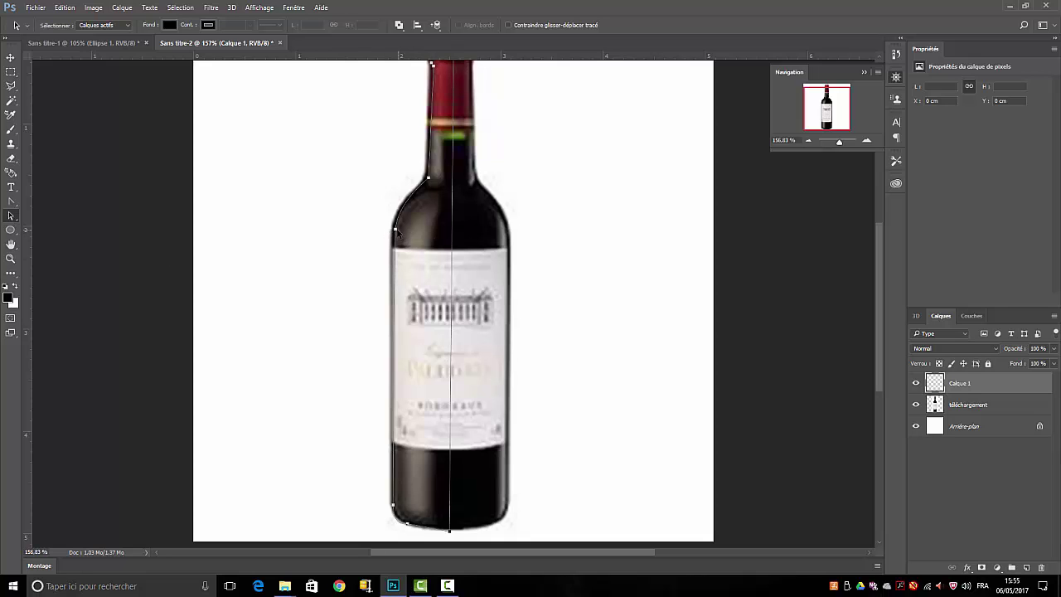
pyautogui.moveTo(396, 232); pyautogui.dragTo(396, 229)
pyautogui.rightClick(14, 224)
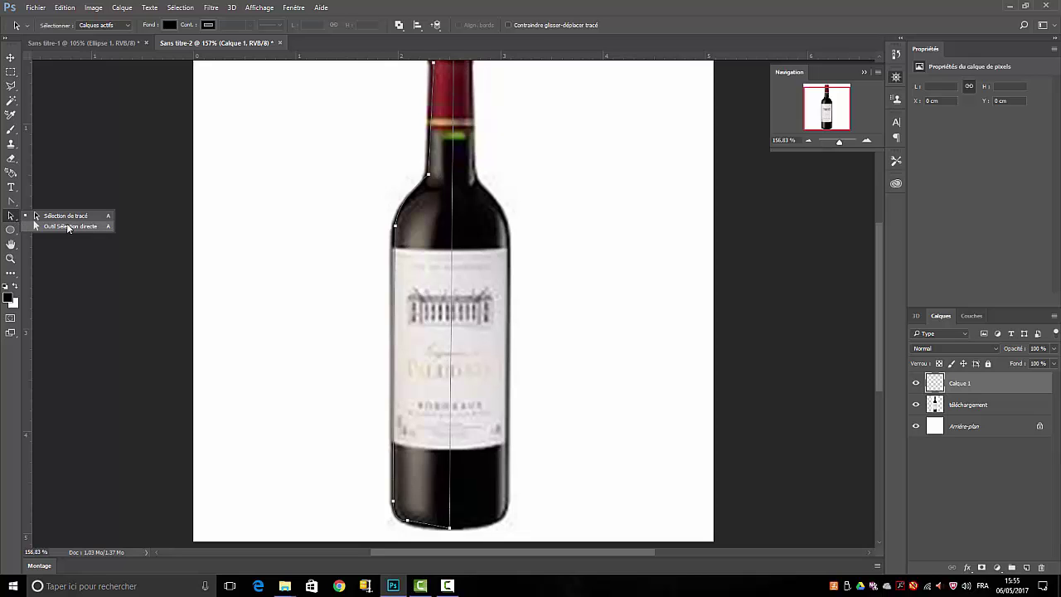
pyautogui.click(68, 227)
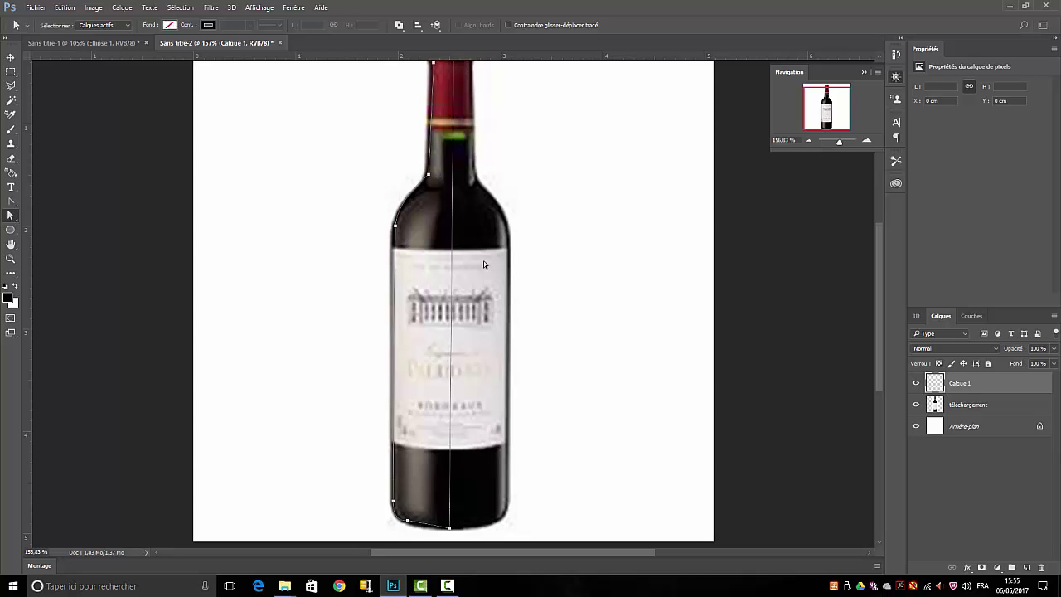
pyautogui.click(396, 227)
pyautogui.moveTo(397, 200); pyautogui.dragTo(392, 197)
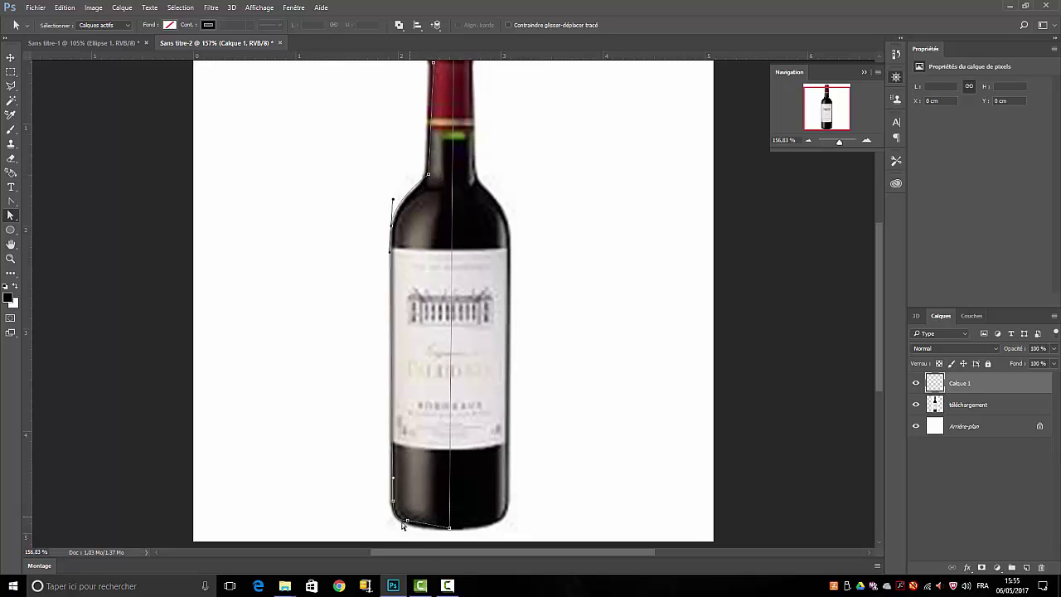
# Step: Fit the path to the base by repositioning the bottom-centre anchor and the two anchors at the lower-left corner
pyautogui.moveTo(407, 522); pyautogui.dragTo(410, 529)
pyautogui.moveTo(449, 537); pyautogui.dragTo(452, 533)
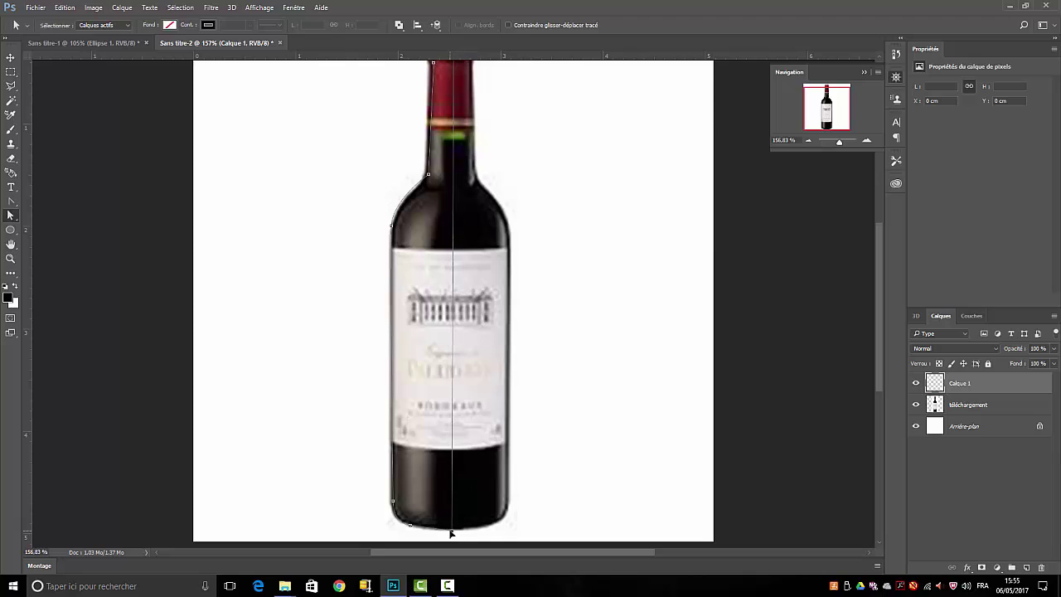
pyautogui.click(394, 503)
pyautogui.moveTo(393, 504); pyautogui.dragTo(391, 505)
# Step: Move the anchor at the base of the neck outward onto the bottle's left edge
pyautogui.moveTo(841, 142); pyautogui.dragTo(843, 142)
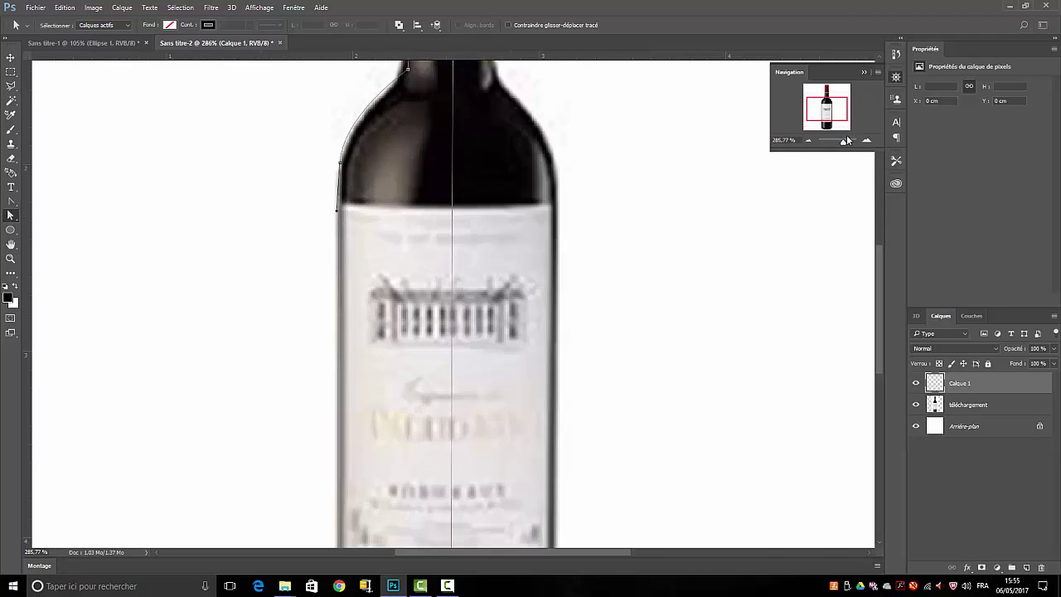
pyautogui.moveTo(841, 99); pyautogui.dragTo(841, 92)
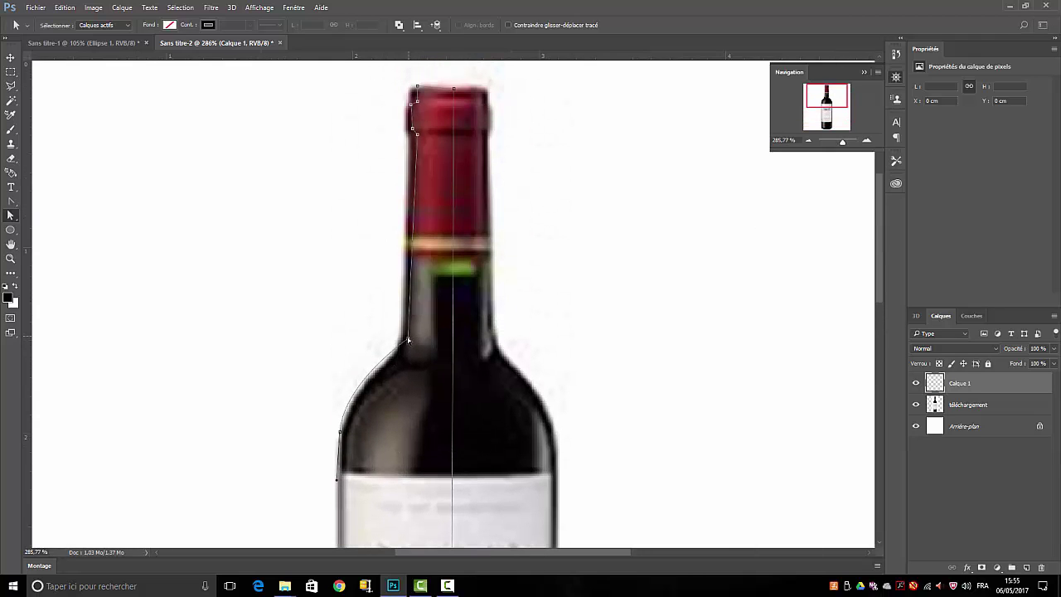
pyautogui.moveTo(408, 340); pyautogui.dragTo(398, 352)
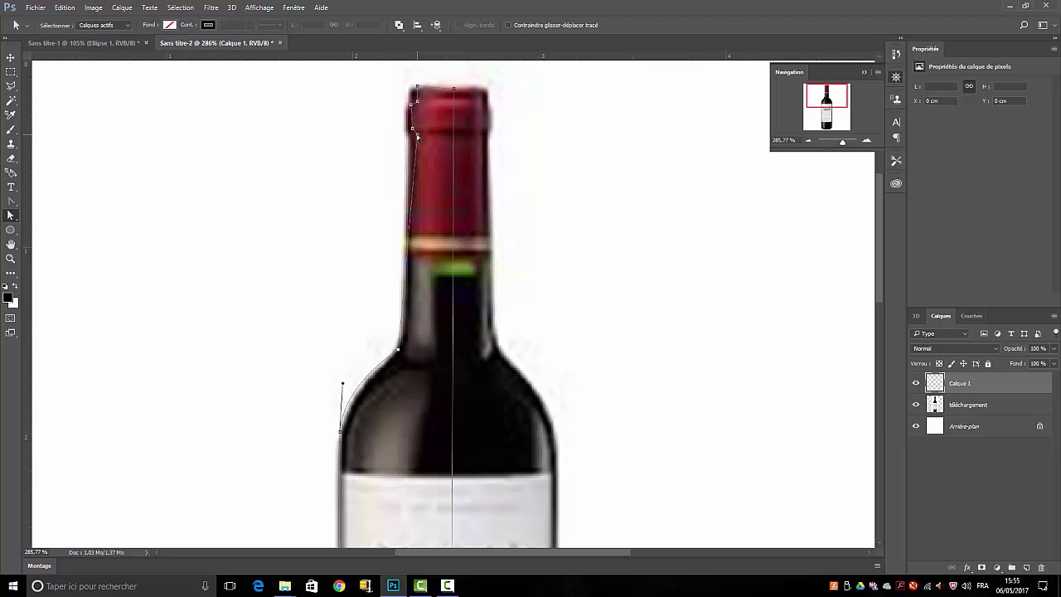
# Step: Reposition the collar and rim anchors along the red cap's left edge and align the top-centre anchor with the centre line
pyautogui.moveTo(418, 134); pyautogui.dragTo(408, 141)
pyautogui.moveTo(412, 129); pyautogui.dragTo(406, 131)
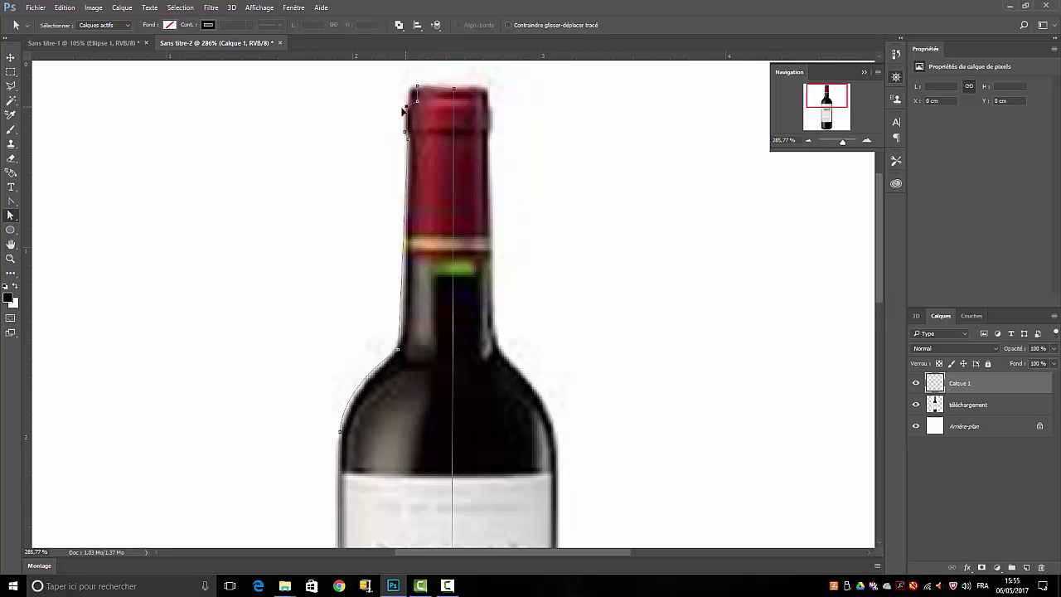
pyautogui.moveTo(404, 109); pyautogui.dragTo(410, 107)
pyautogui.moveTo(409, 90); pyautogui.dragTo(412, 84)
pyautogui.moveTo(453, 91); pyautogui.dragTo(450, 91)
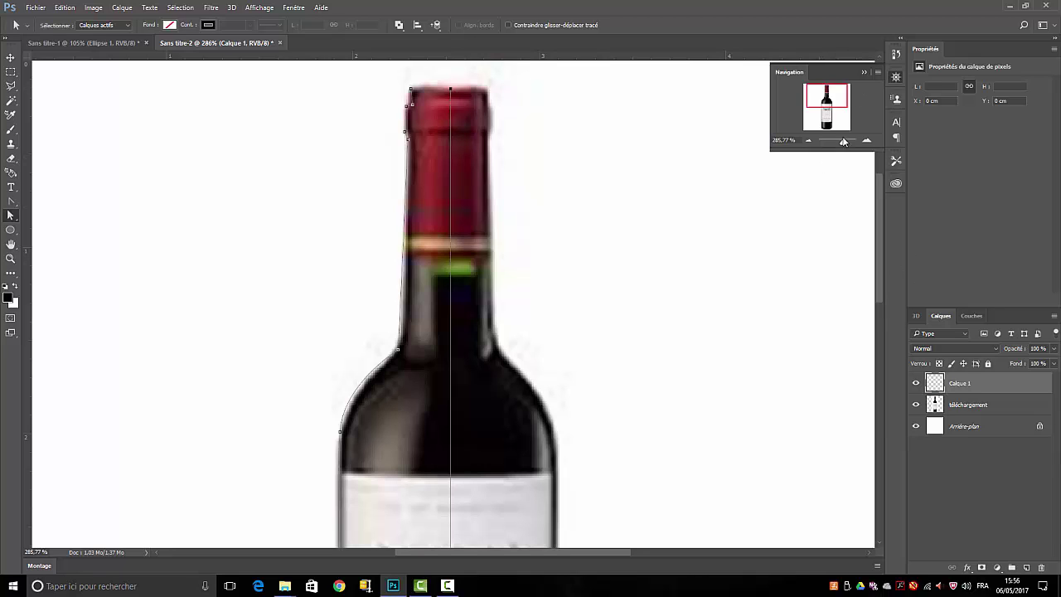
# Step: Hide the téléchargement and Arrière-plan layers, leaving Calque 1 selected
pyautogui.moveTo(844, 146); pyautogui.dragTo(836, 146)
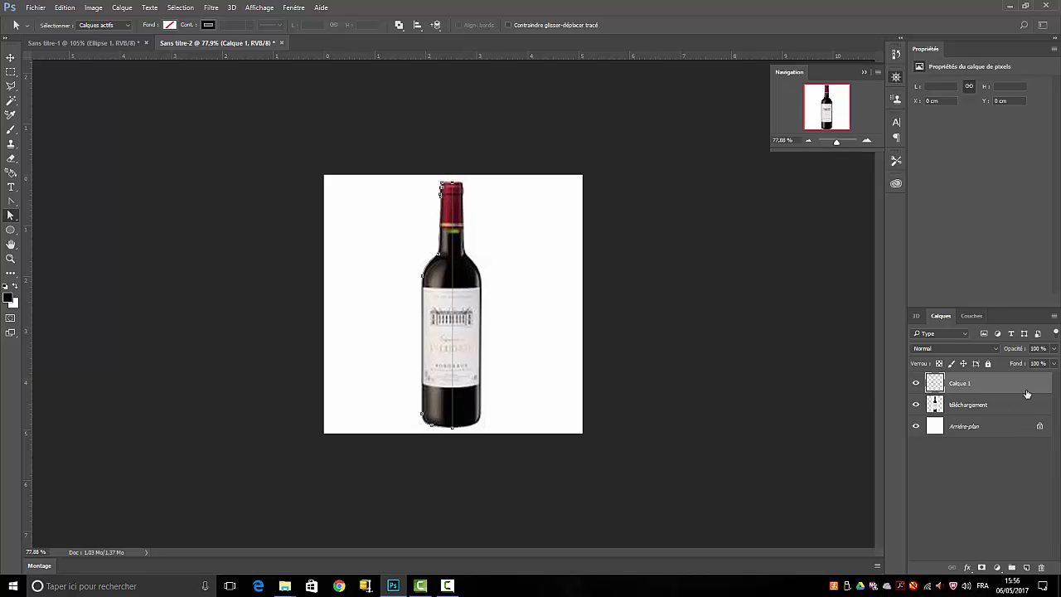
pyautogui.click(916, 405)
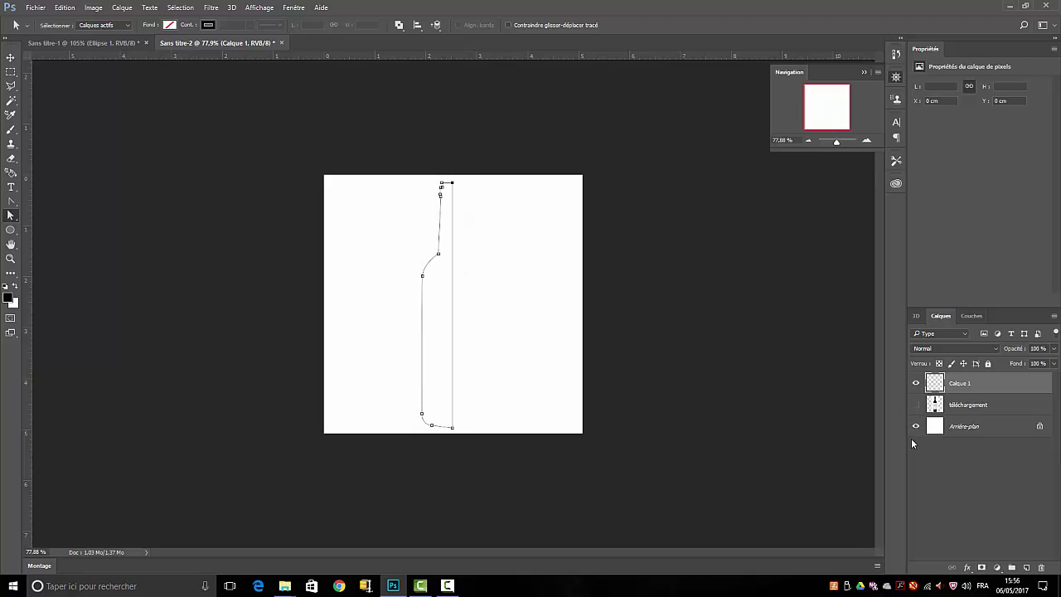
pyautogui.click(912, 438)
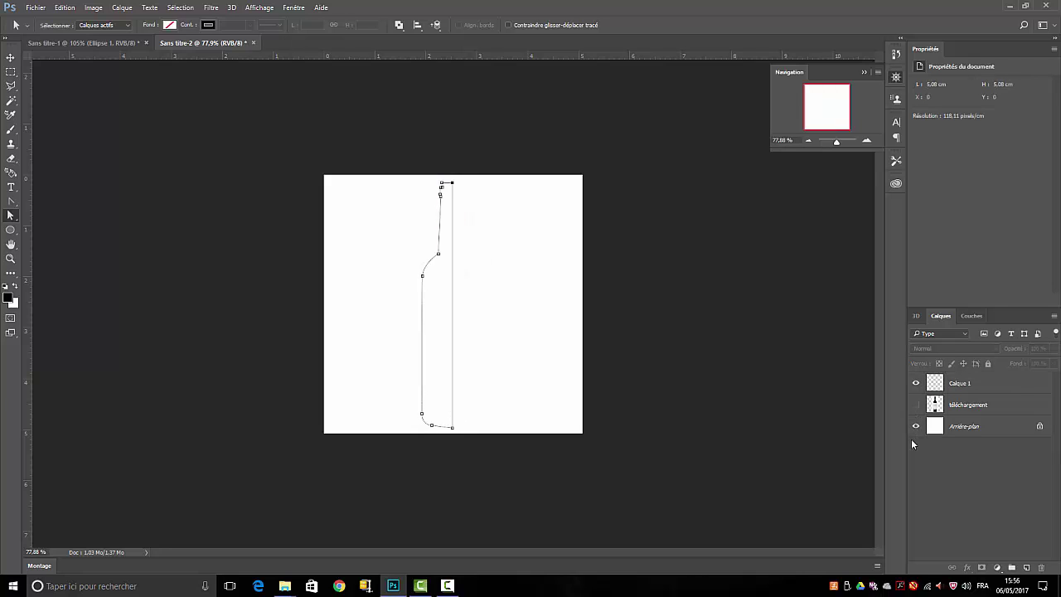
pyautogui.click(233, 8)
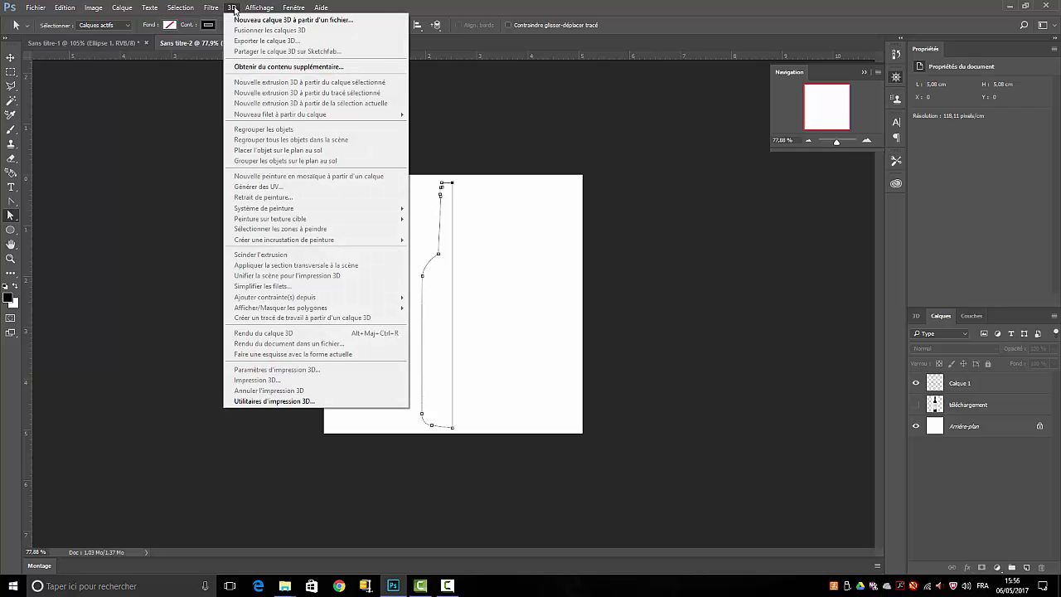
pyautogui.click(863, 268)
pyautogui.hotkey('alt', 'a')
pyautogui.click(997, 384)
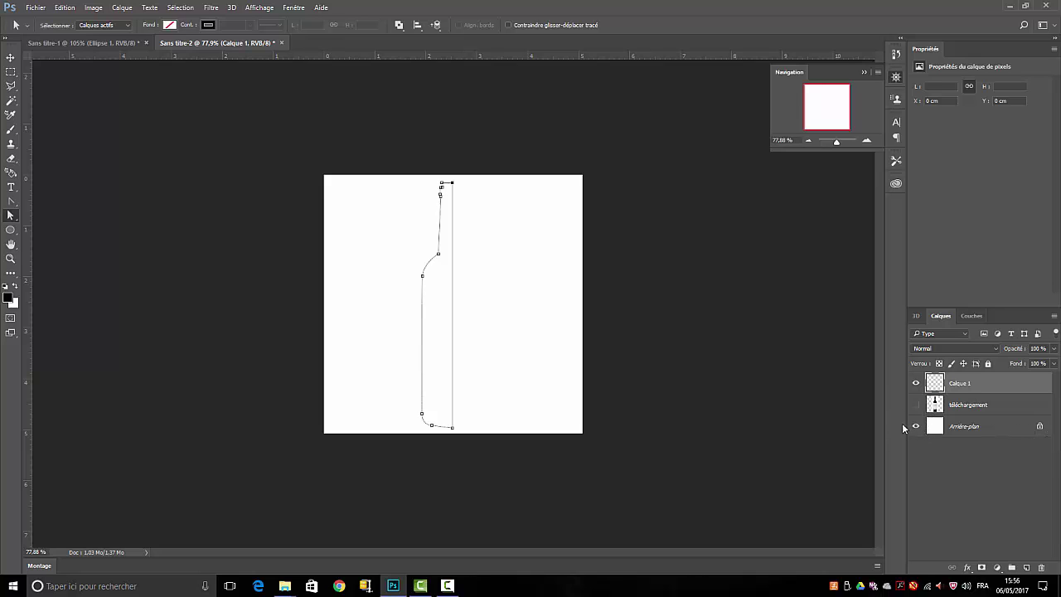
pyautogui.click(916, 426)
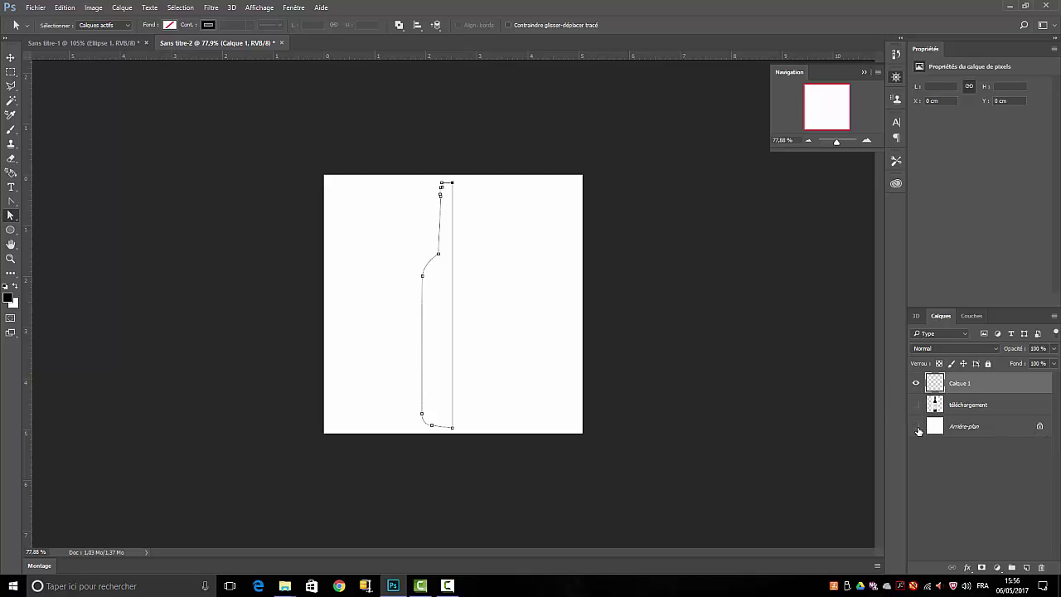
# Step: Create a 3D extrusion from the half-bottle path and revolve it with a 360° horizontal bend angle and a 1.76 cm extrusion depth
pyautogui.click(233, 7)
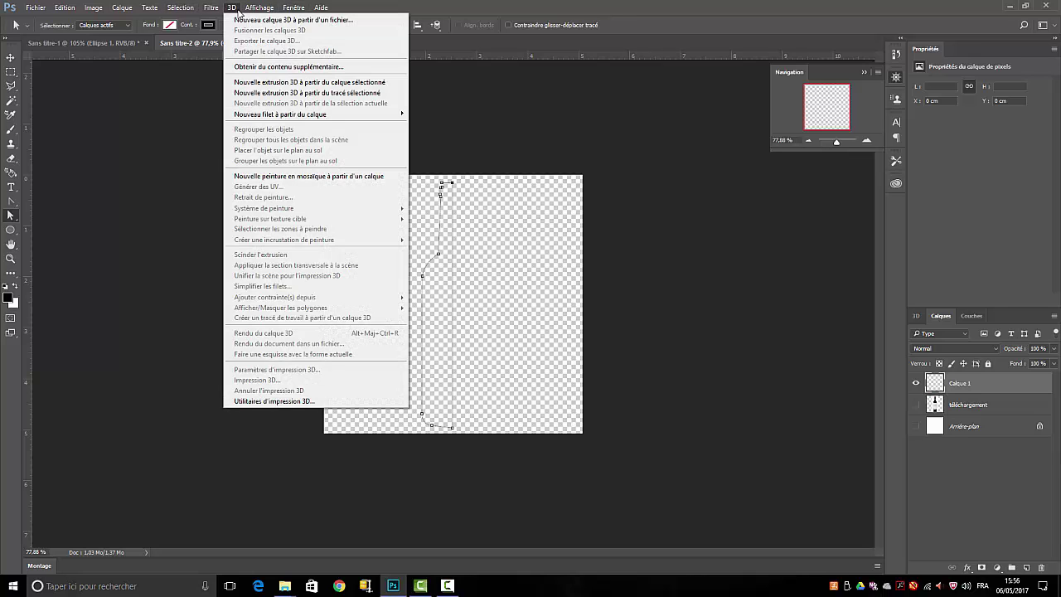
pyautogui.click(283, 93)
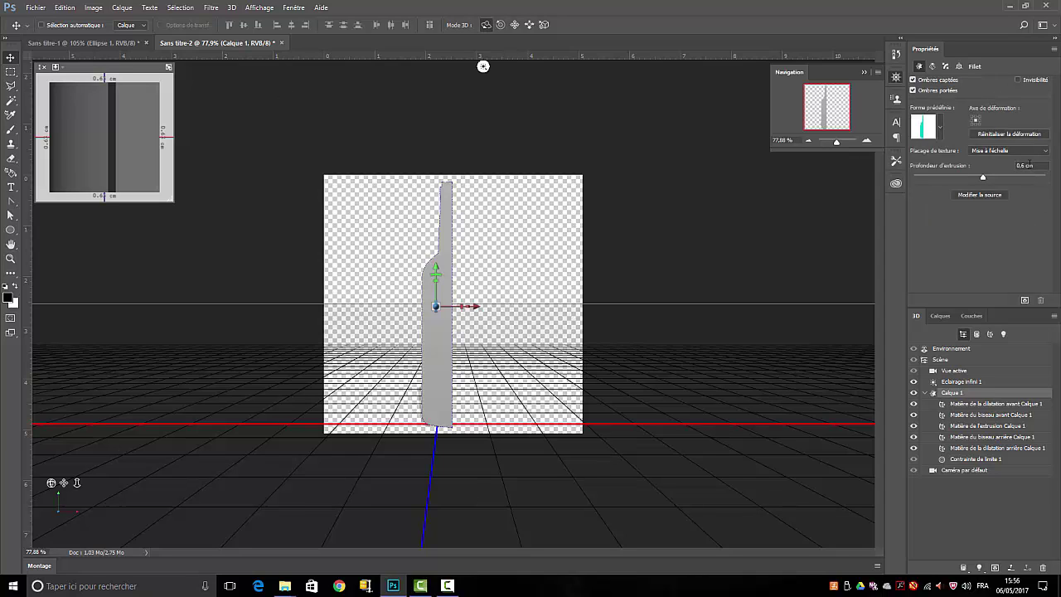
pyautogui.click(933, 68)
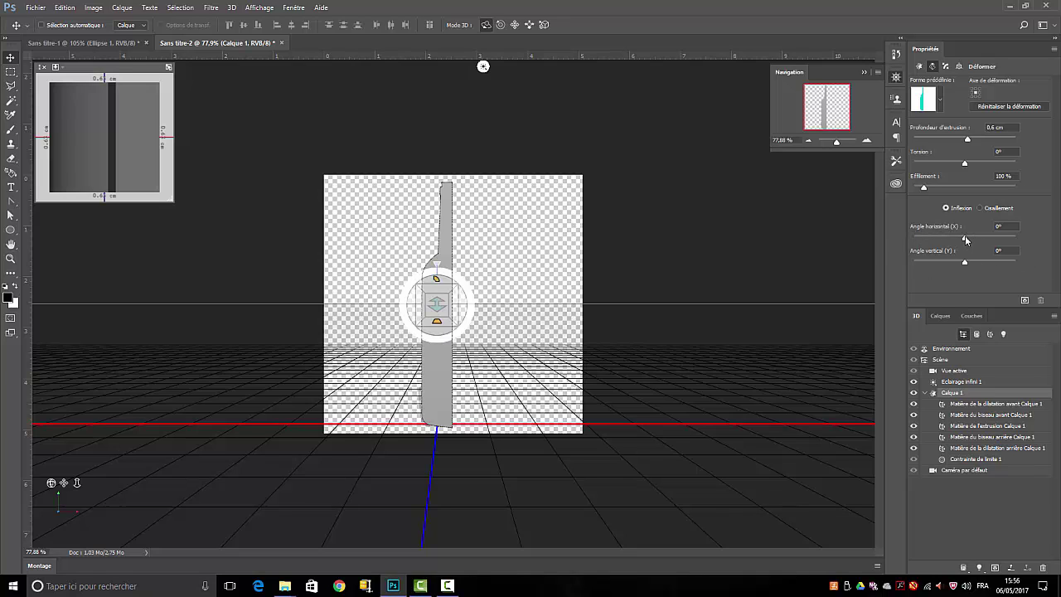
pyautogui.moveTo(967, 239); pyautogui.dragTo(1032, 241)
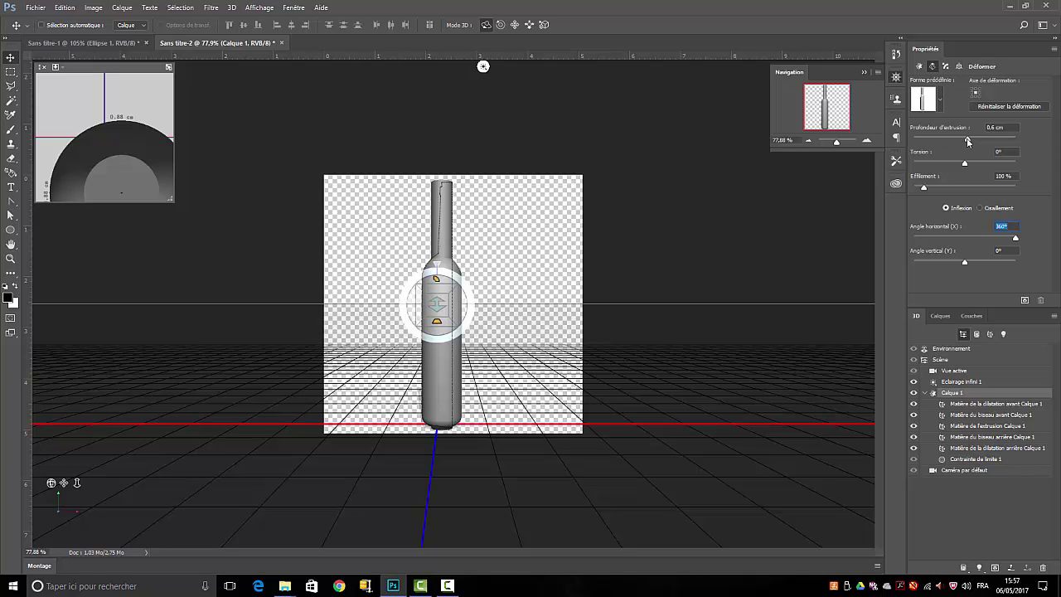
pyautogui.moveTo(967, 141); pyautogui.dragTo(973, 139)
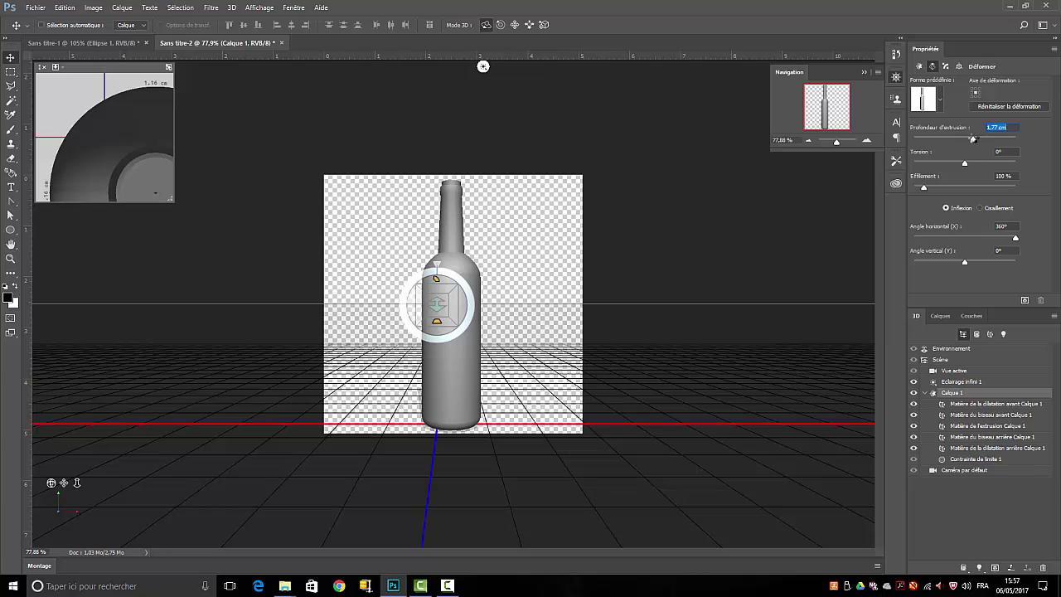
pyautogui.moveTo(973, 138); pyautogui.dragTo(972, 139)
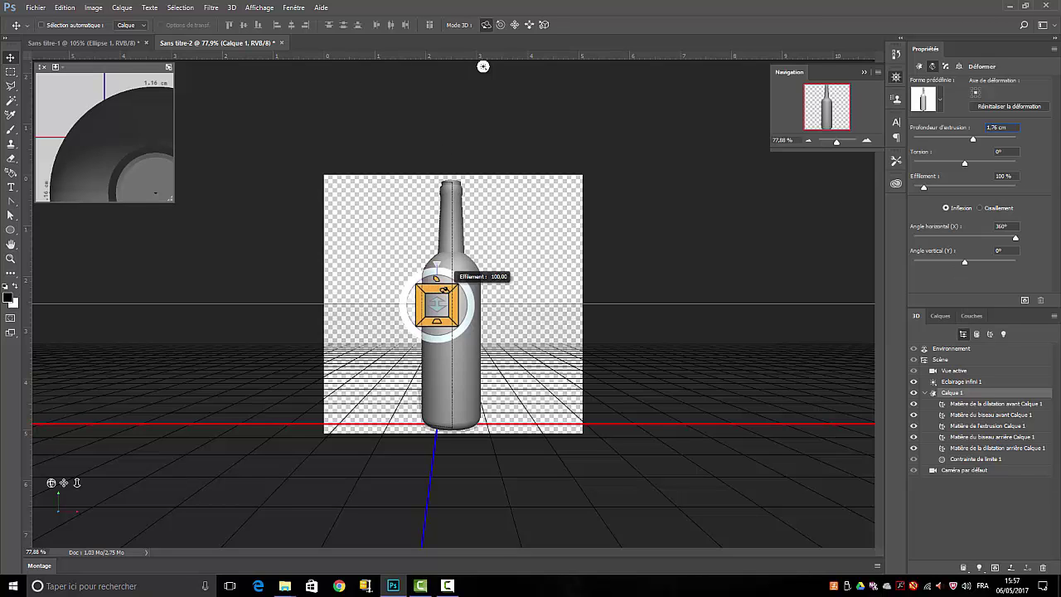
# Step: Apply the yellow glass material preset to the bottle's extrusion material
pyautogui.click(965, 426)
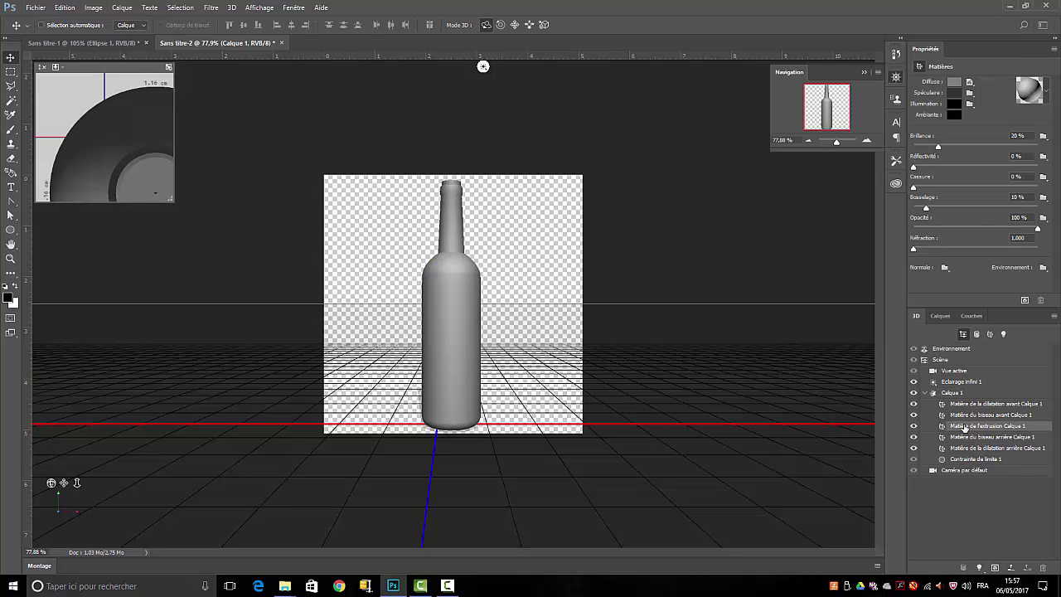
pyautogui.click(1047, 95)
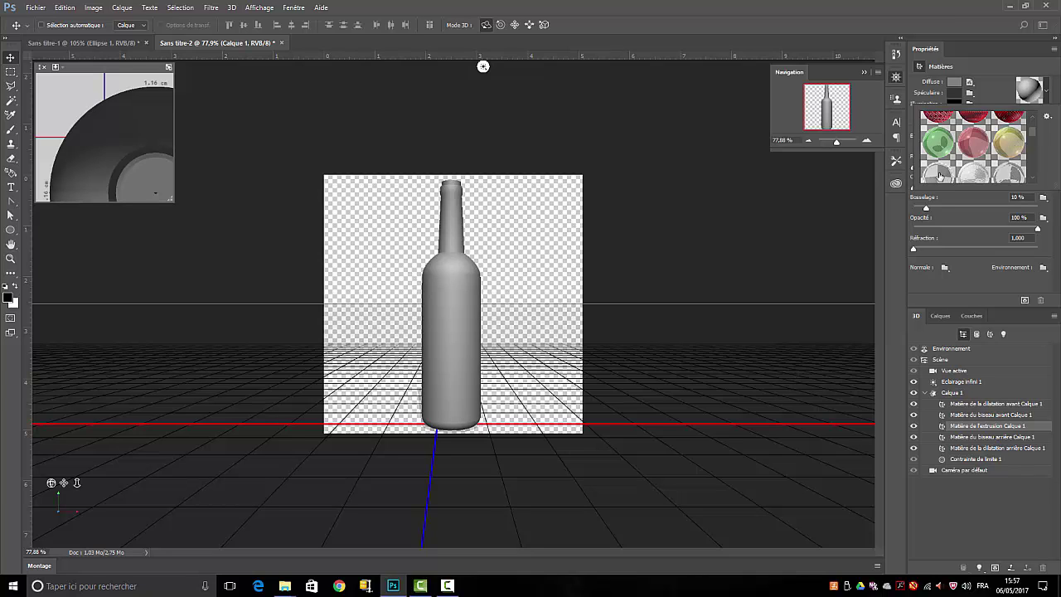
pyautogui.click(1049, 119)
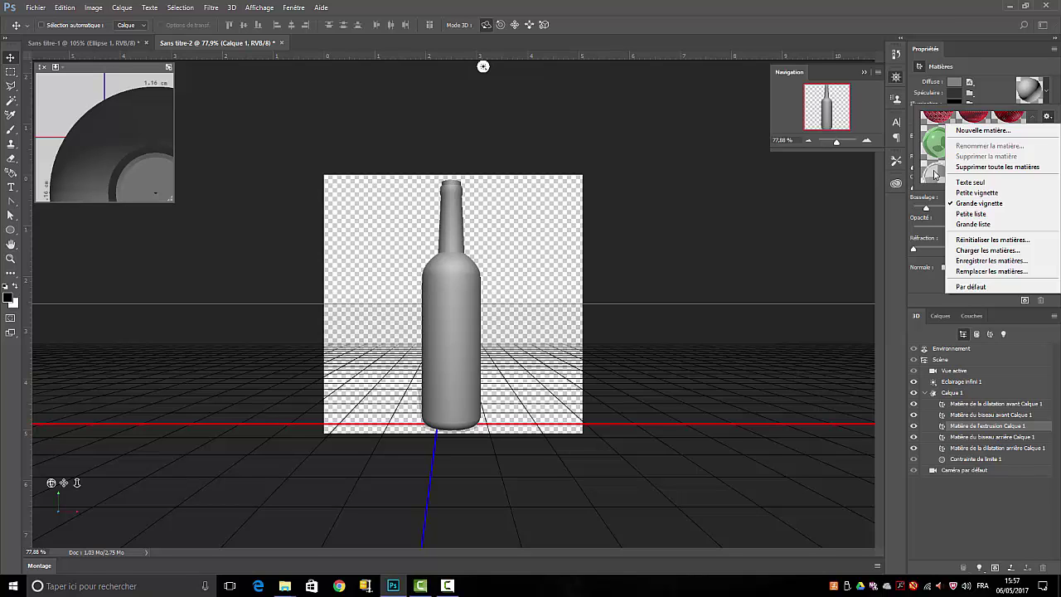
pyautogui.click(935, 174)
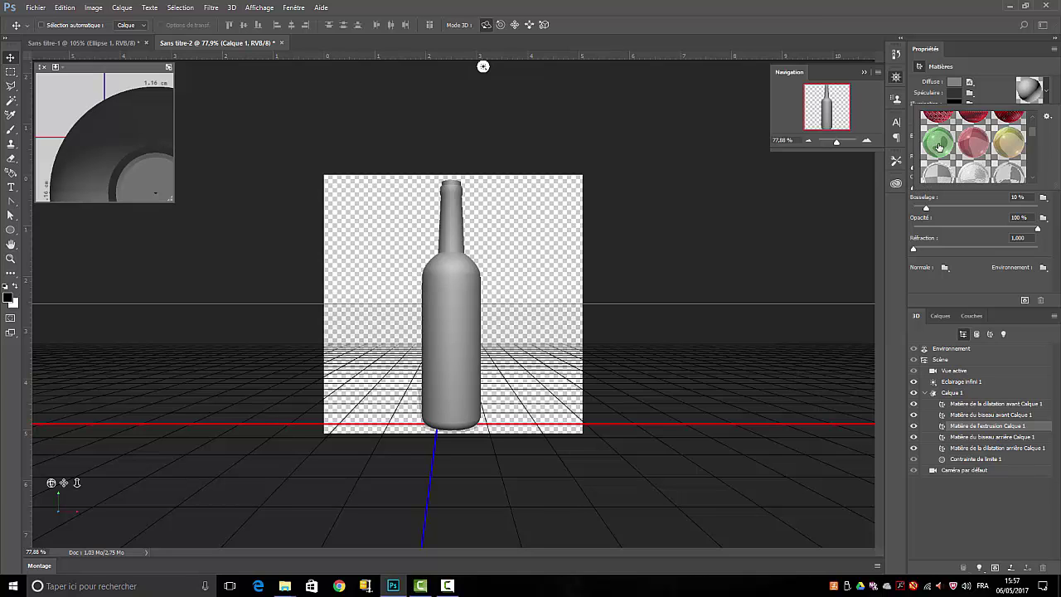
pyautogui.click(1009, 149)
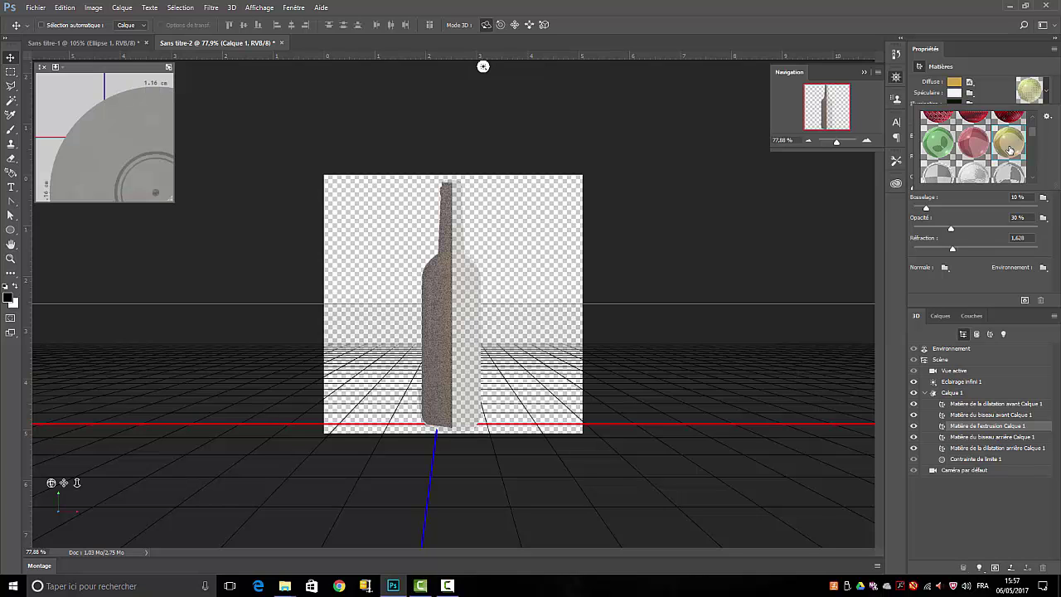
# Step: Set the extrusion material's diffuse colour to dark green (R 4, G 59, B 27) and slightly lower its bump value
pyautogui.click(955, 83)
pyautogui.click(955, 83)
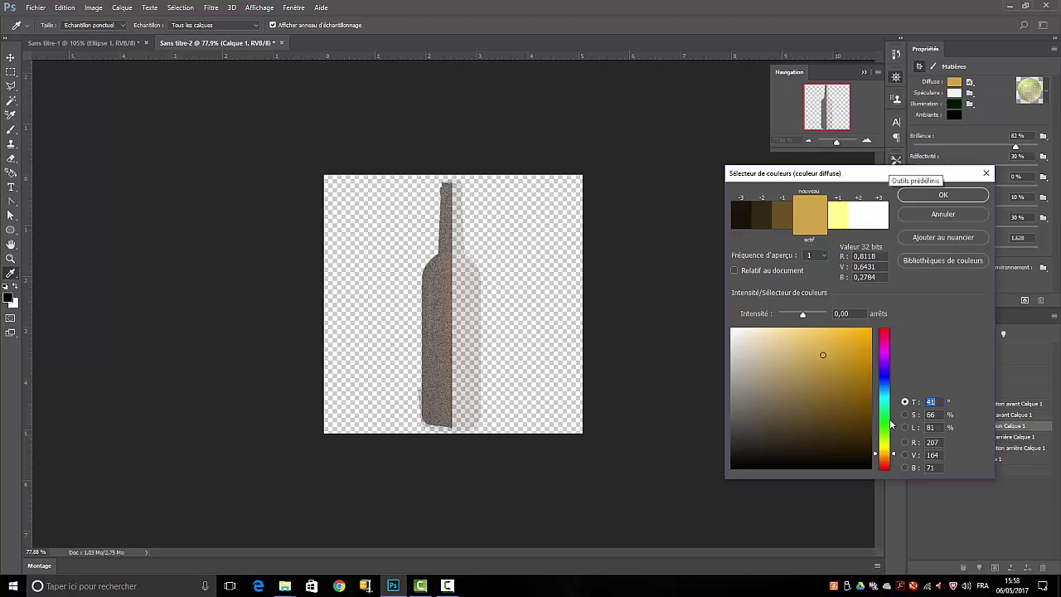
pyautogui.click(881, 412)
pyautogui.click(863, 437)
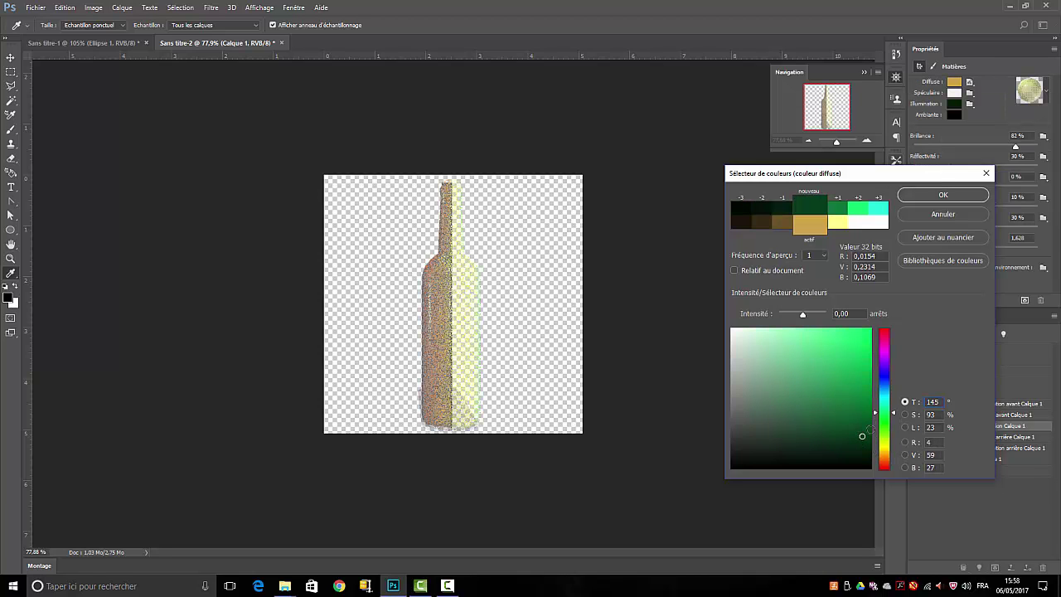
pyautogui.click(941, 197)
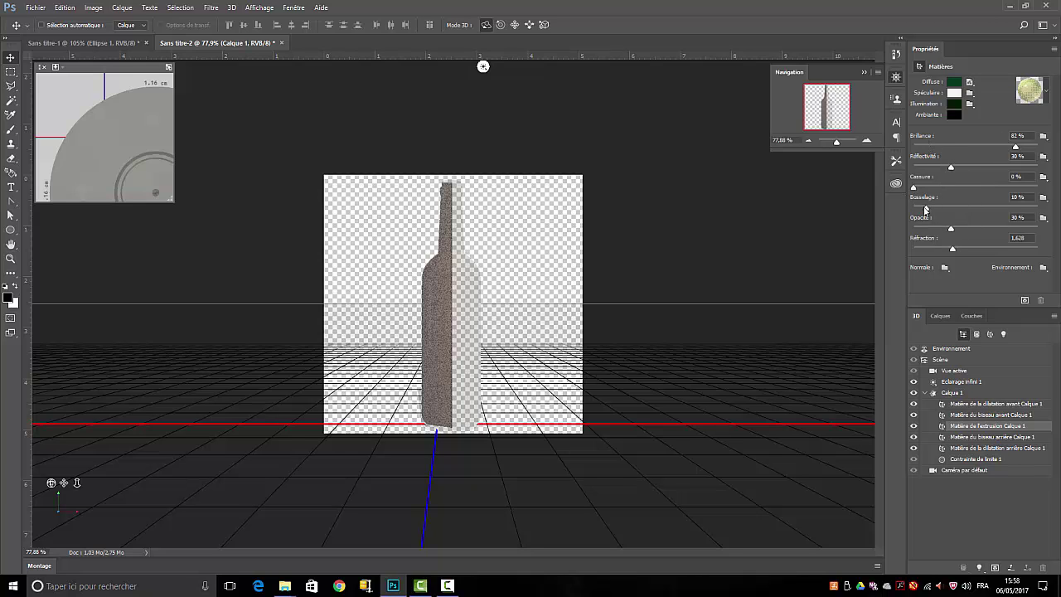
pyautogui.moveTo(923, 207); pyautogui.dragTo(919, 207)
# Step: Apply the green glass preset to the back inflation material and change its diffuse colour to a darker green
pyautogui.click(980, 449)
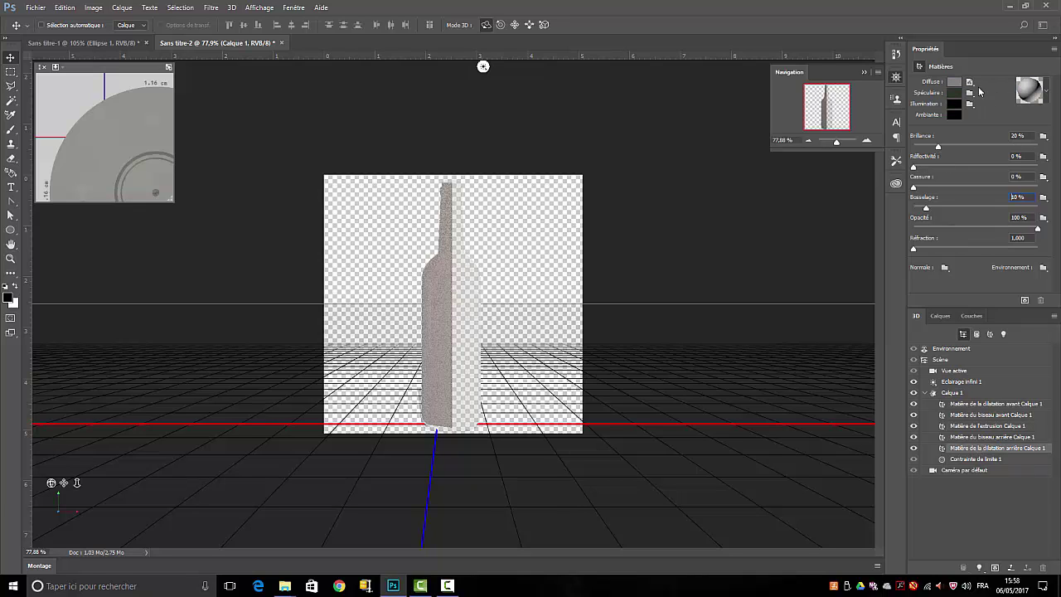
pyautogui.click(1045, 93)
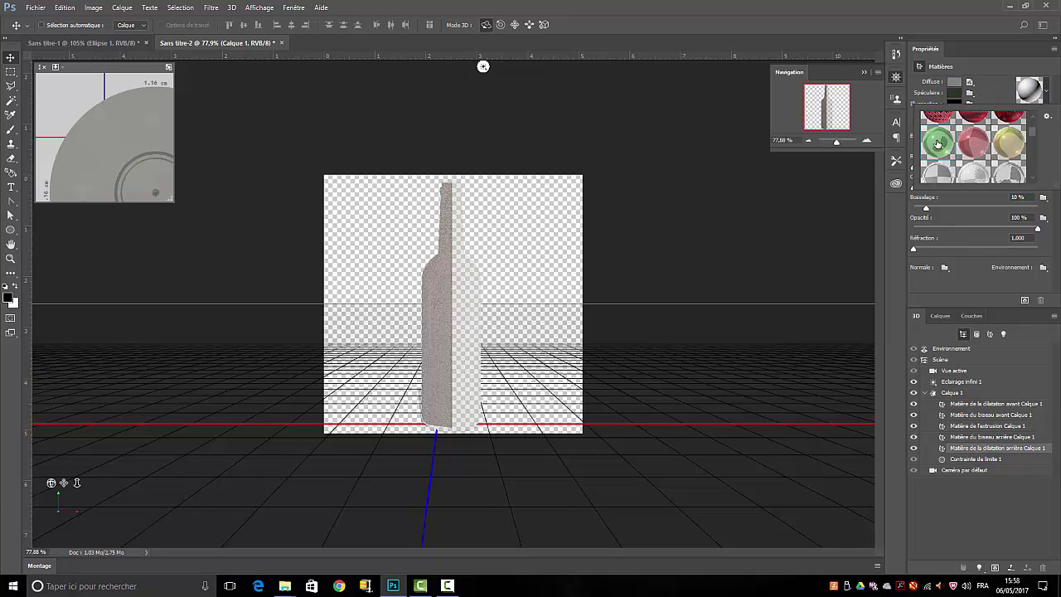
pyautogui.click(938, 143)
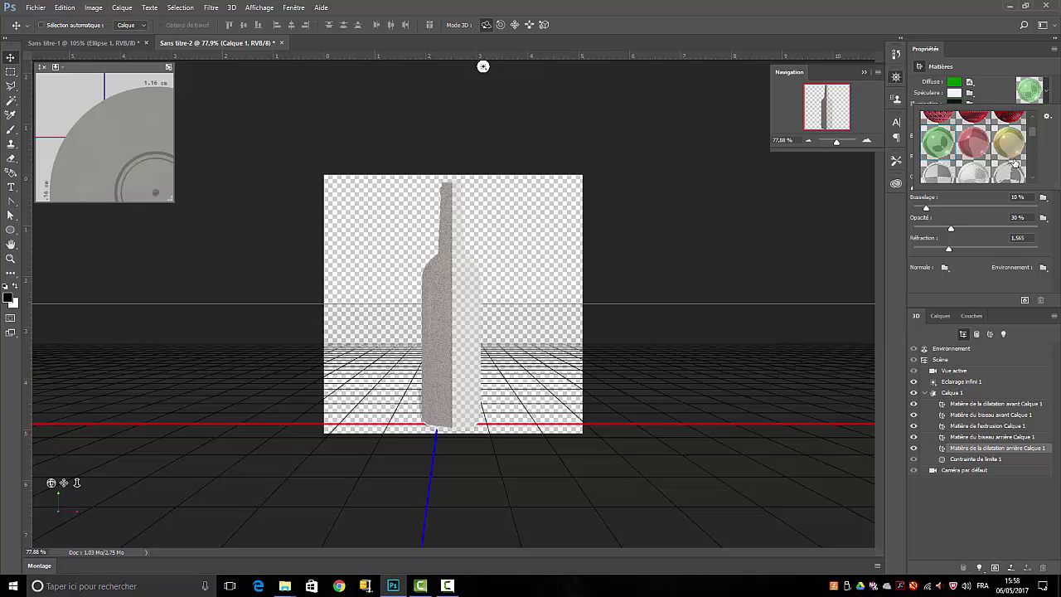
pyautogui.click(954, 81)
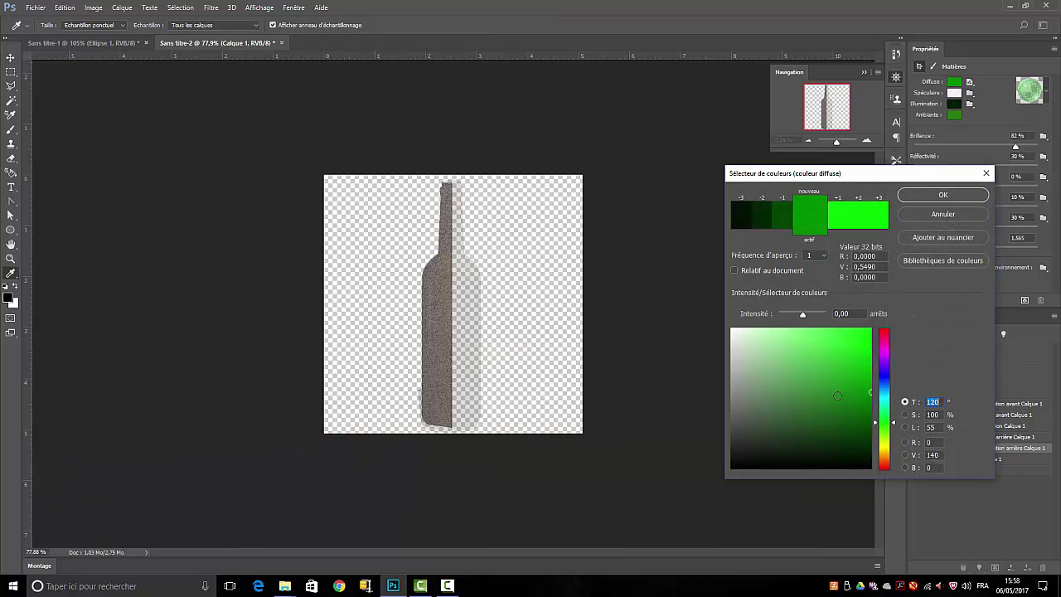
pyautogui.click(859, 431)
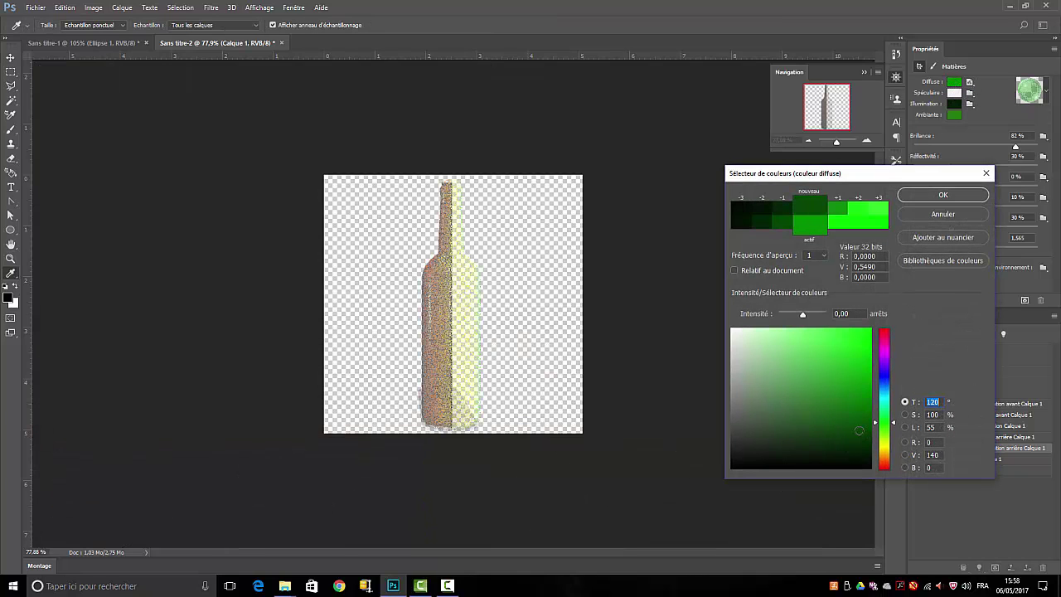
pyautogui.click(937, 199)
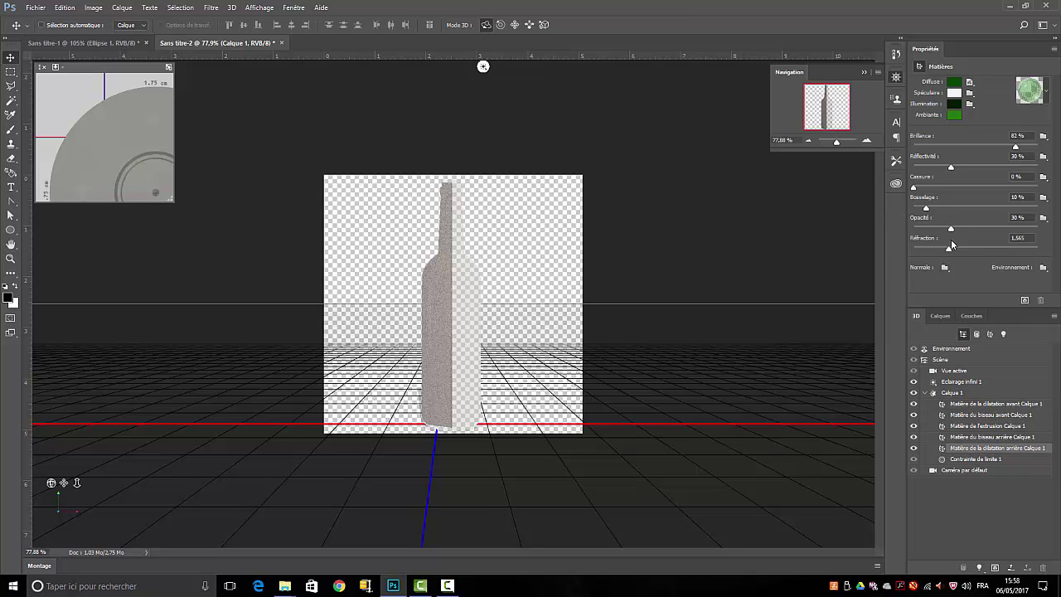
# Step: Set the back inflation material's opacity to 64 %, shine to 61 % and refraction to 1.684
pyautogui.moveTo(953, 227); pyautogui.dragTo(993, 228)
pyautogui.moveTo(1015, 149); pyautogui.dragTo(989, 149)
pyautogui.moveTo(950, 249); pyautogui.dragTo(954, 248)
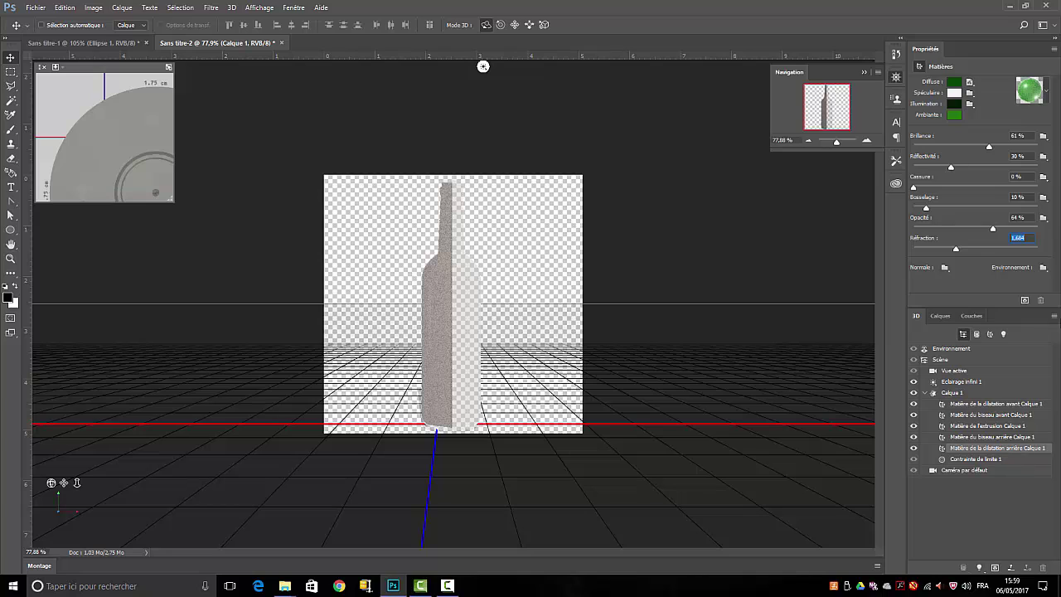
# Step: Apply the green glass preset to the front inflation material and darken its diffuse colour by one stop
pyautogui.click(975, 408)
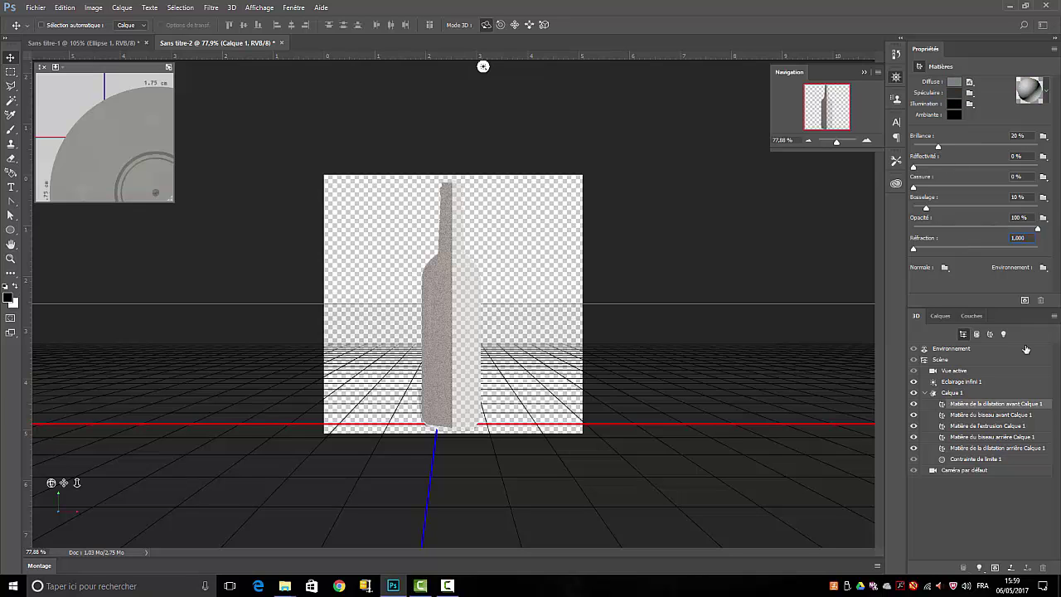
pyautogui.click(1047, 94)
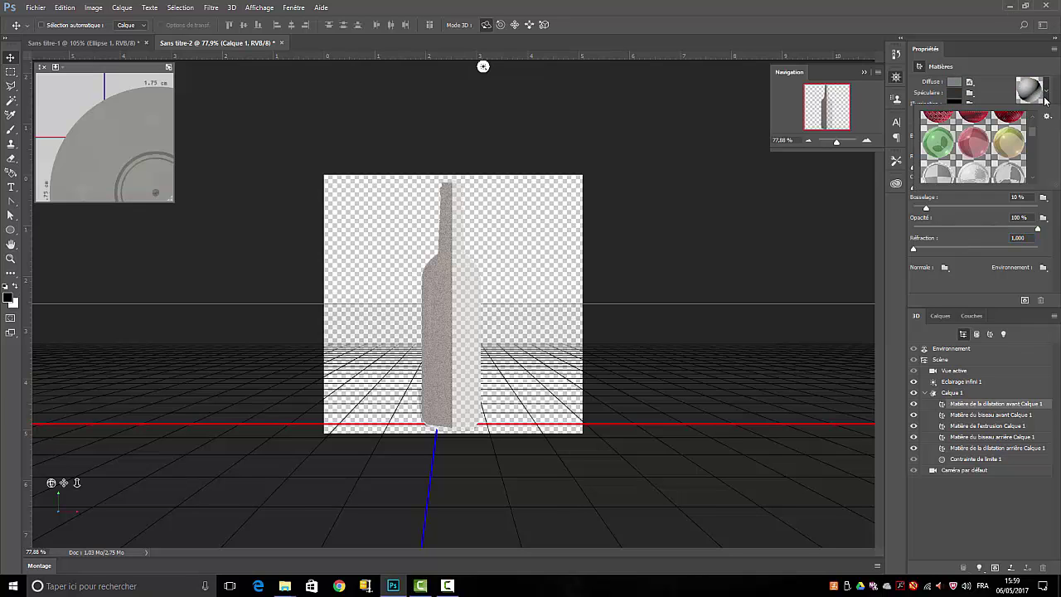
pyautogui.click(938, 143)
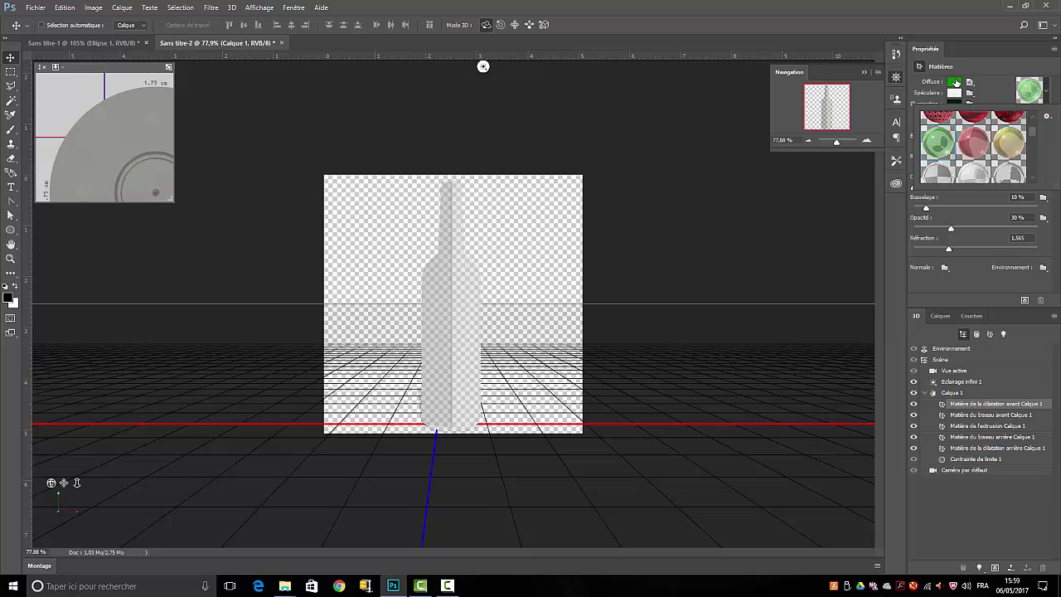
pyautogui.click(955, 82)
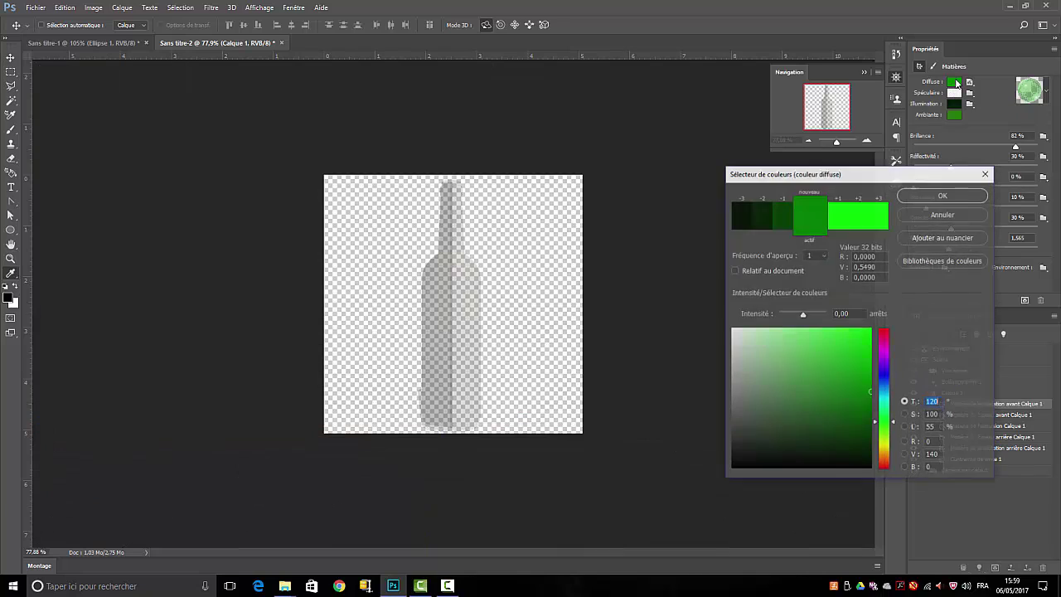
pyautogui.click(786, 218)
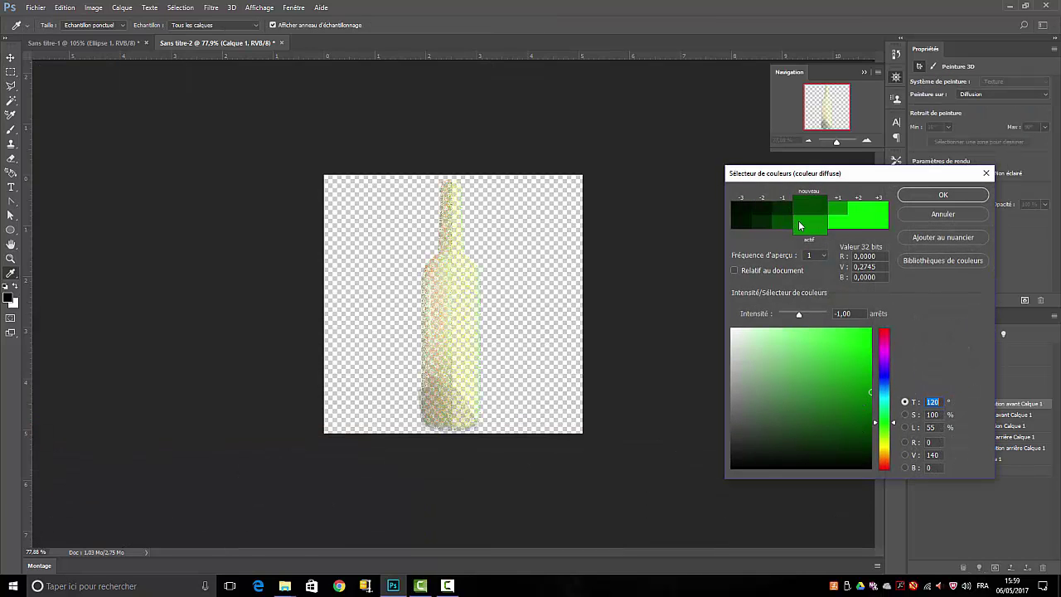
pyautogui.click(928, 198)
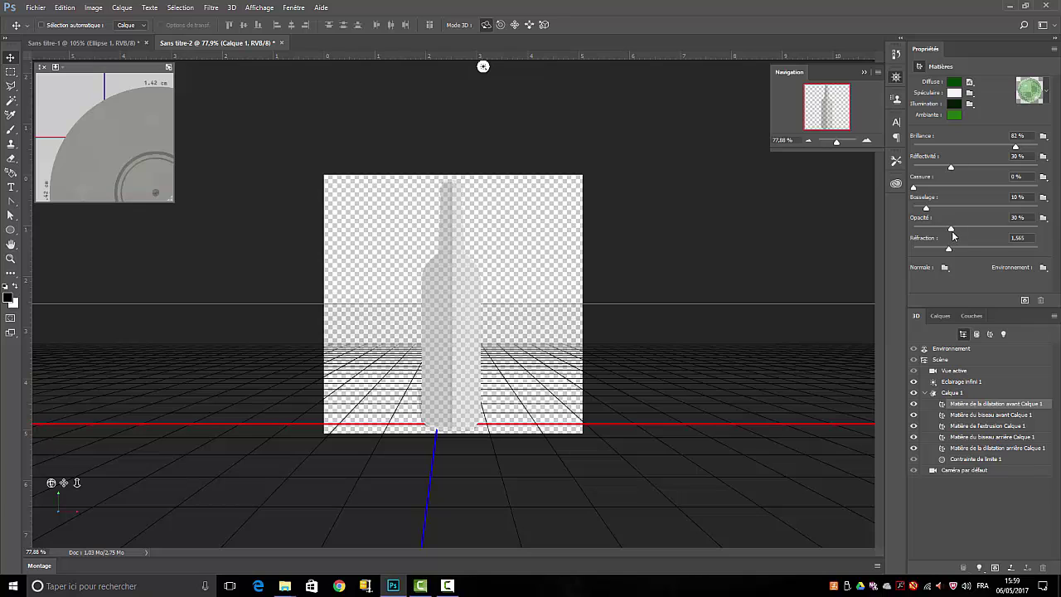
# Step: Raise the front inflation material's opacity to 65 % and return to the 3D camera view
pyautogui.moveTo(951, 231); pyautogui.dragTo(999, 228)
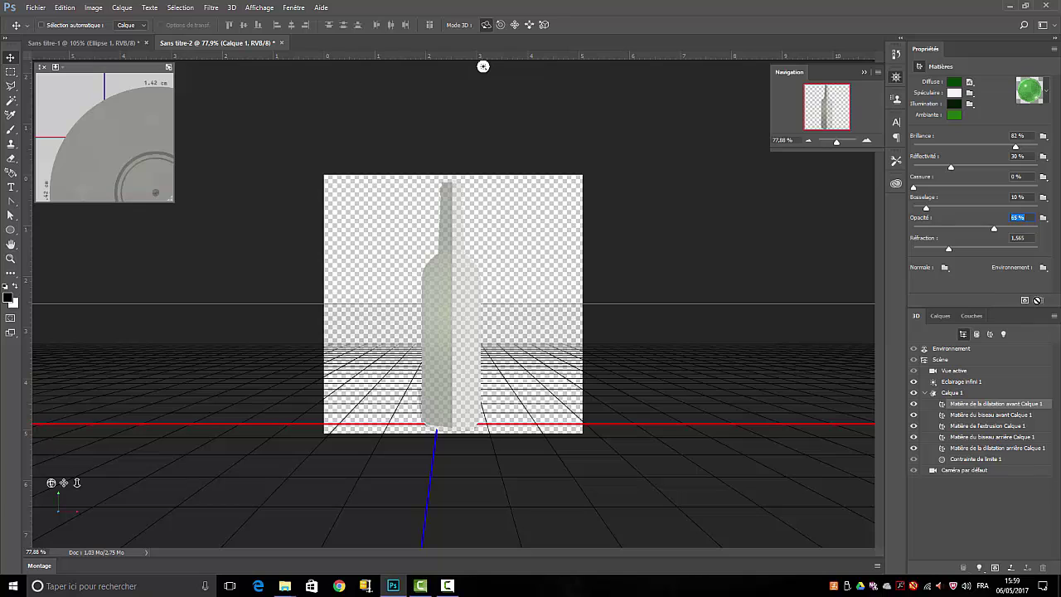
pyautogui.click(504, 283)
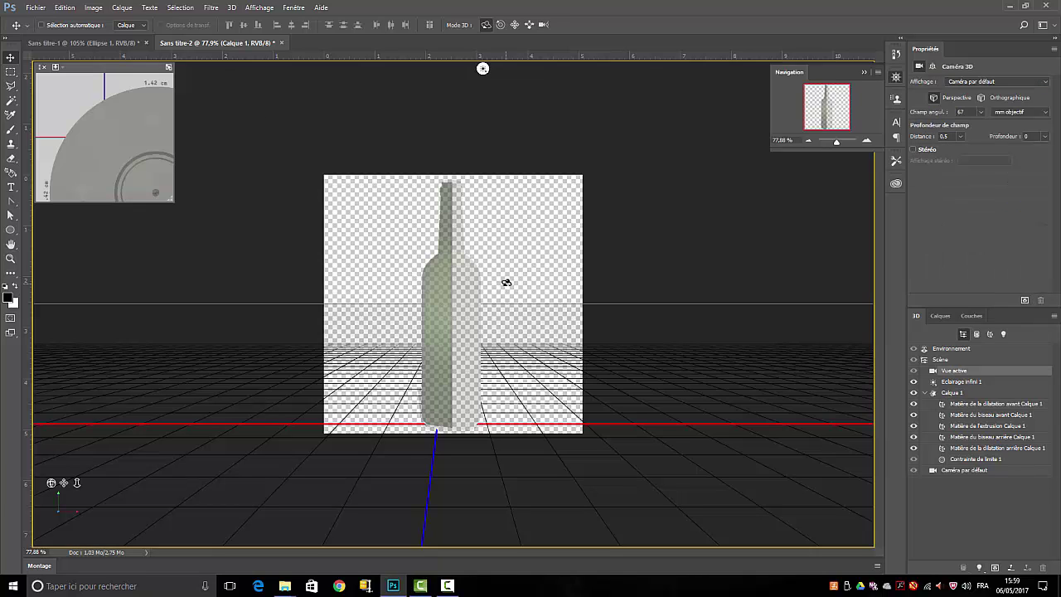
# Step: Tilt the 3D camera to look down on the bottle and place il_570xN.502055671_o9p1.jpg from the bouteille folder into the document
pyautogui.moveTo(500, 321)
pyautogui.mouseDown()
pyautogui.moveTo(522, 316)
pyautogui.moveTo(504, 349)
pyautogui.moveTo(506, 431)
pyautogui.moveTo(507, 334)
pyautogui.moveTo(492, 374)
pyautogui.moveTo(507, 331)
pyautogui.mouseUp()
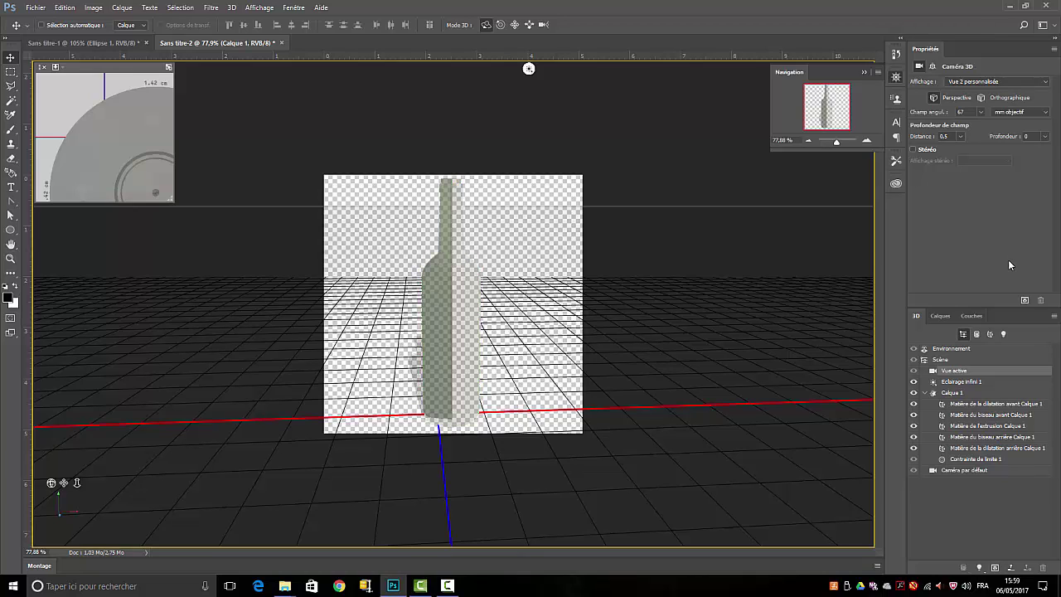
pyautogui.click(947, 319)
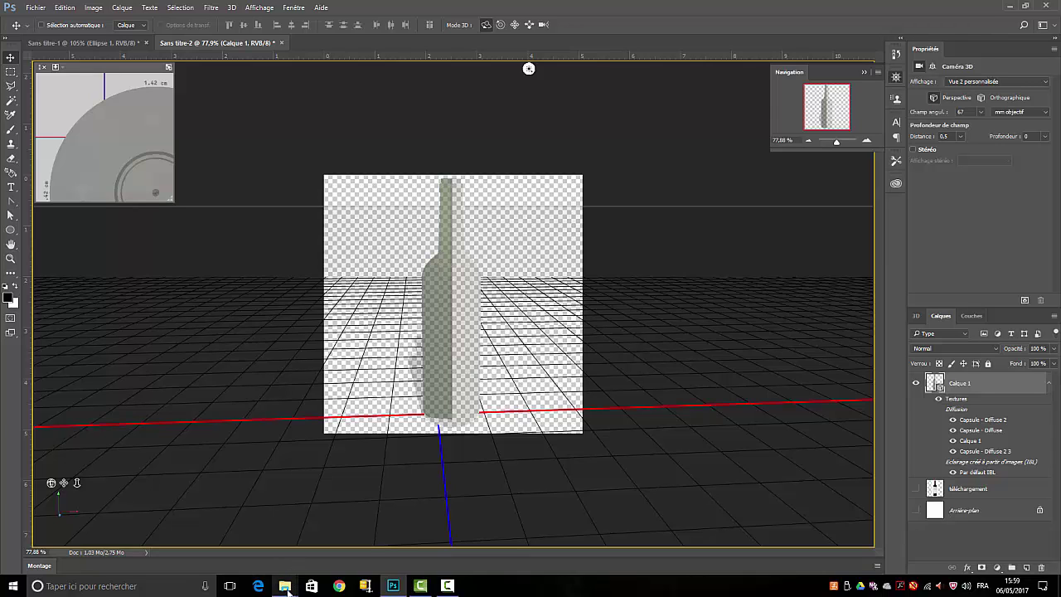
pyautogui.moveTo(286, 590)
pyautogui.click(355, 545)
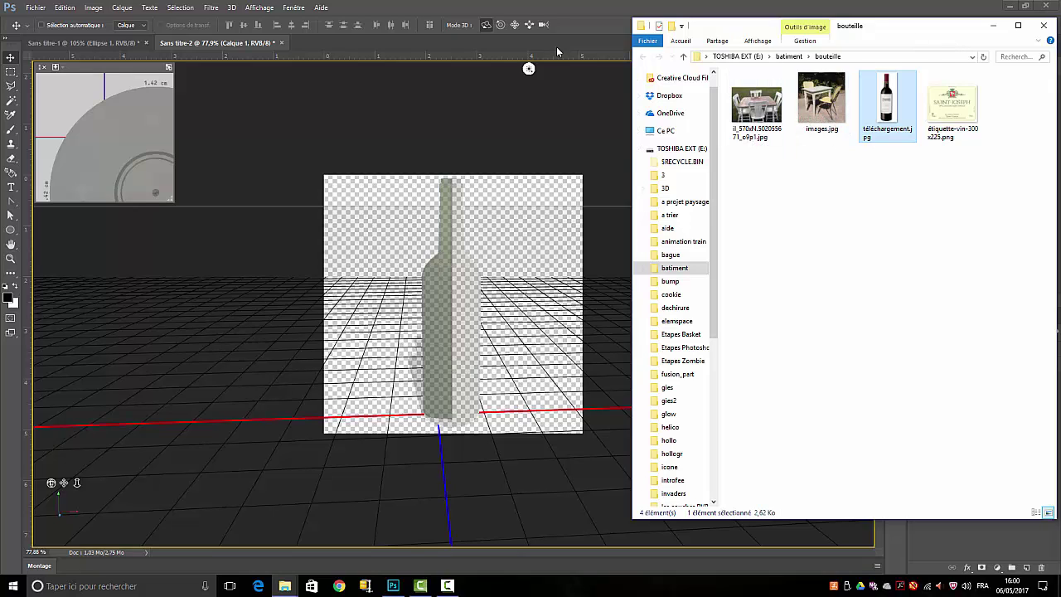
pyautogui.moveTo(758, 113); pyautogui.dragTo(537, 391)
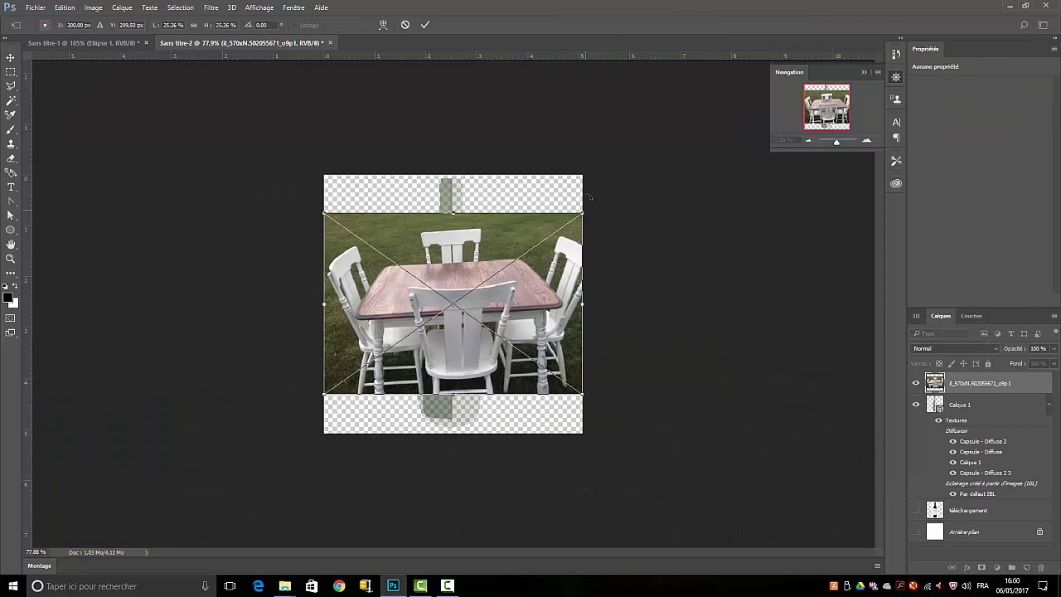
# Step: Stretch the placed garden table photo to cover the whole canvas and move its layer below the bottle layer
pyautogui.moveTo(582, 214); pyautogui.dragTo(589, 173)
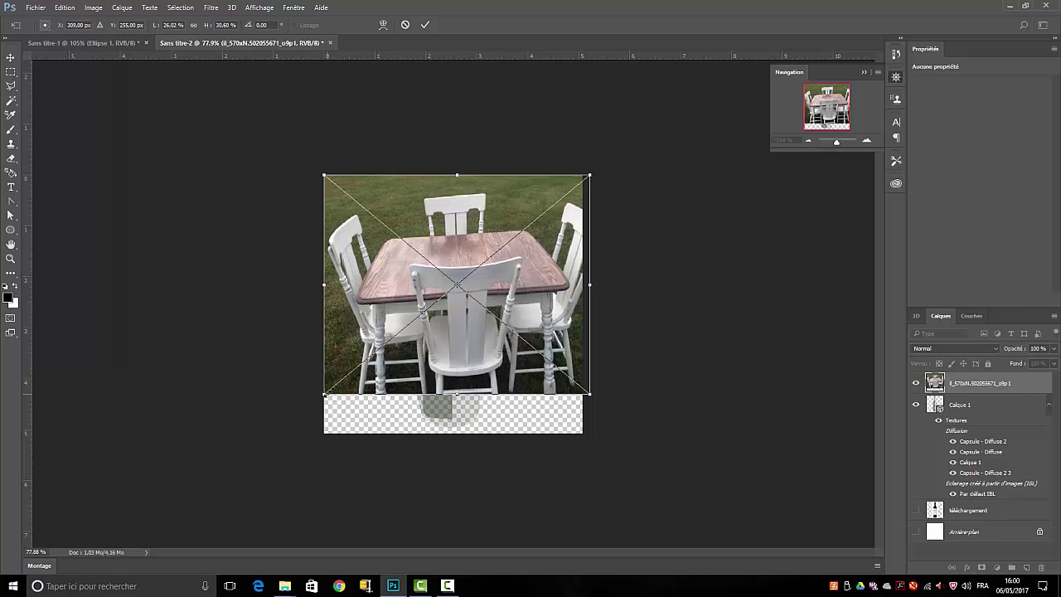
pyautogui.moveTo(331, 399); pyautogui.dragTo(331, 446)
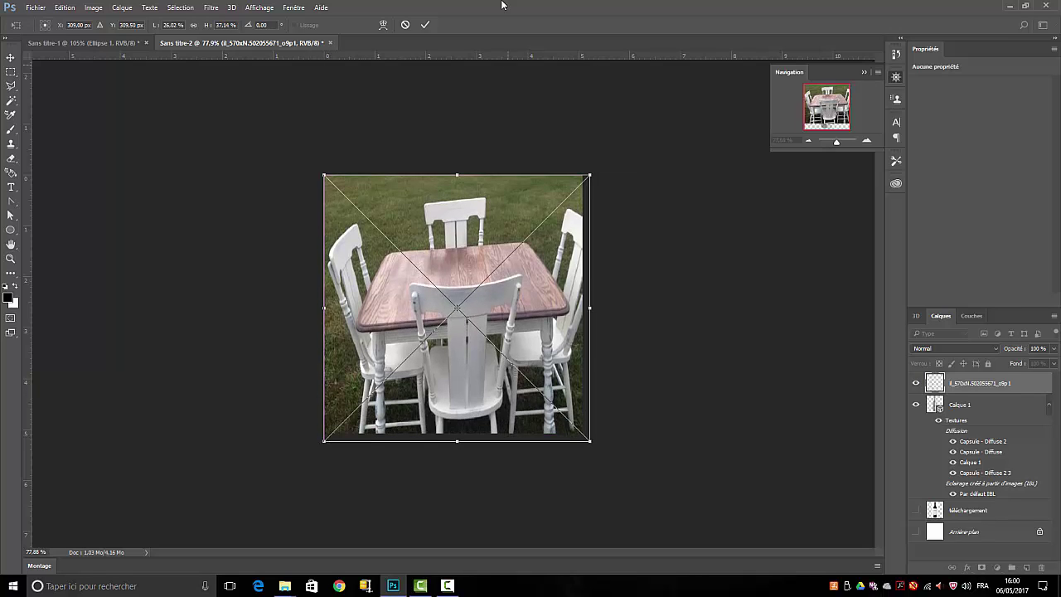
pyautogui.click(425, 25)
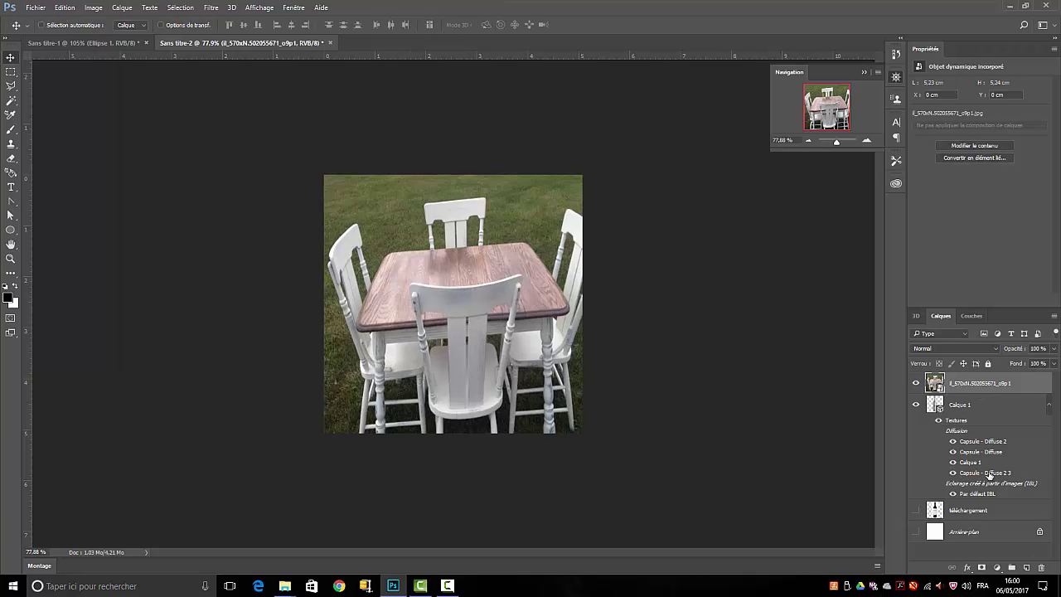
pyautogui.moveTo(983, 385); pyautogui.dragTo(985, 510)
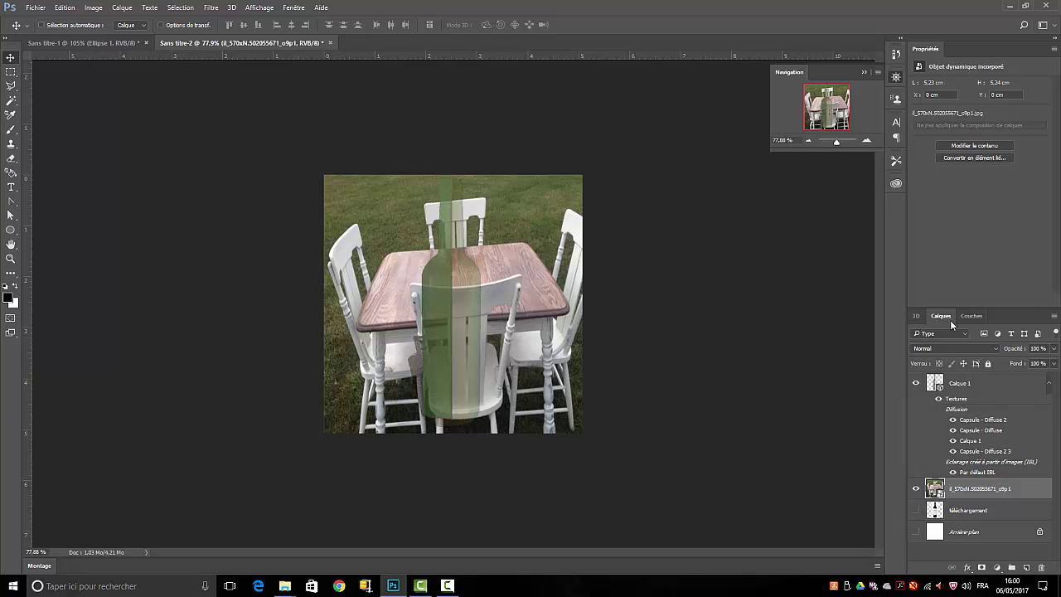
# Step: Reselect the 3D bottle layer and apply the green glass preset to its front bevel material
pyautogui.click(916, 316)
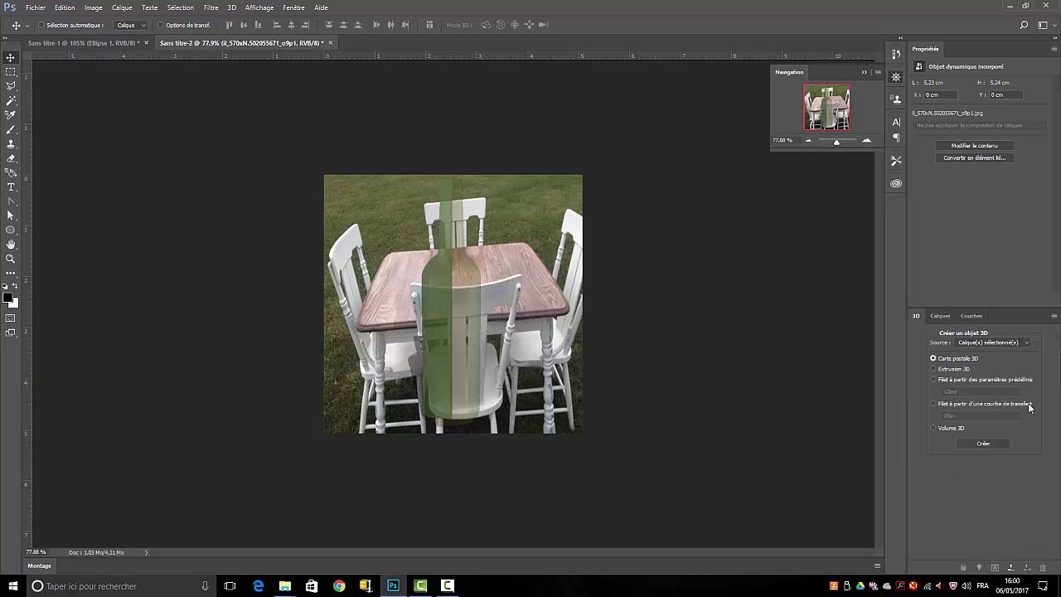
pyautogui.click(944, 318)
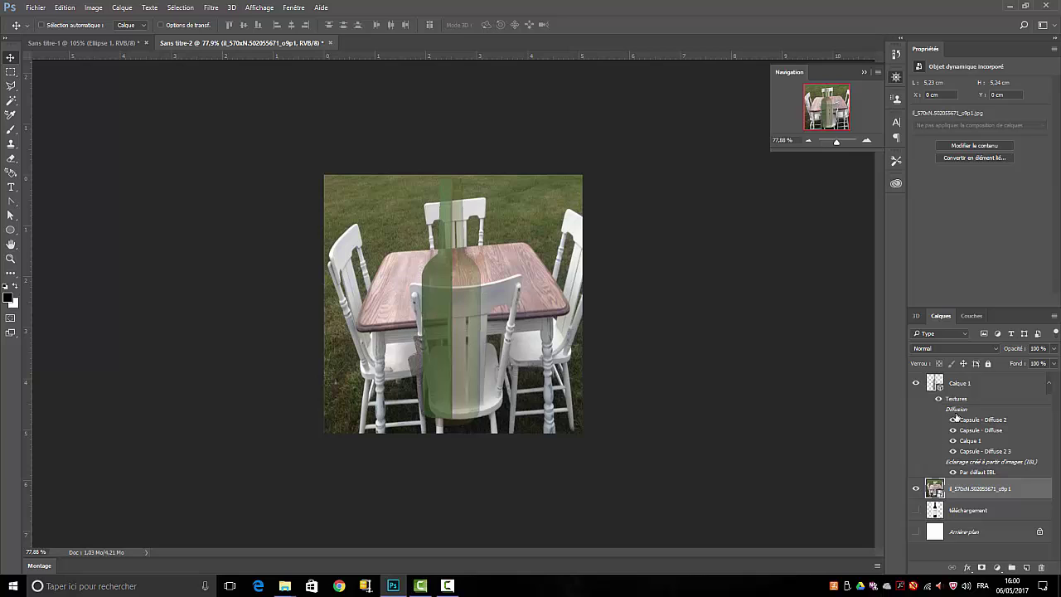
pyautogui.doubleClick(960, 384)
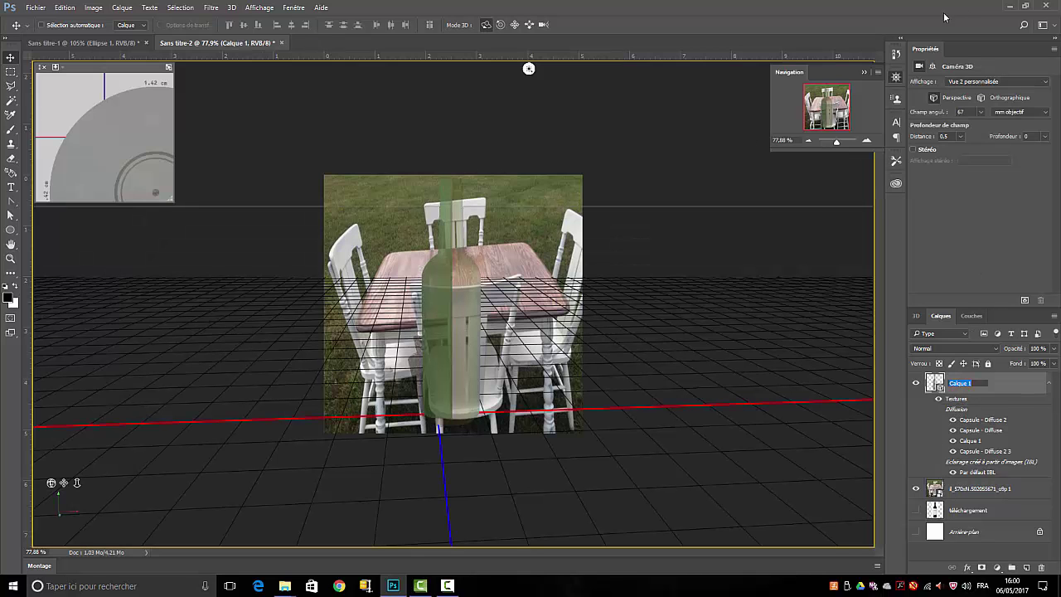
pyautogui.click(916, 316)
pyautogui.click(918, 317)
pyautogui.click(962, 404)
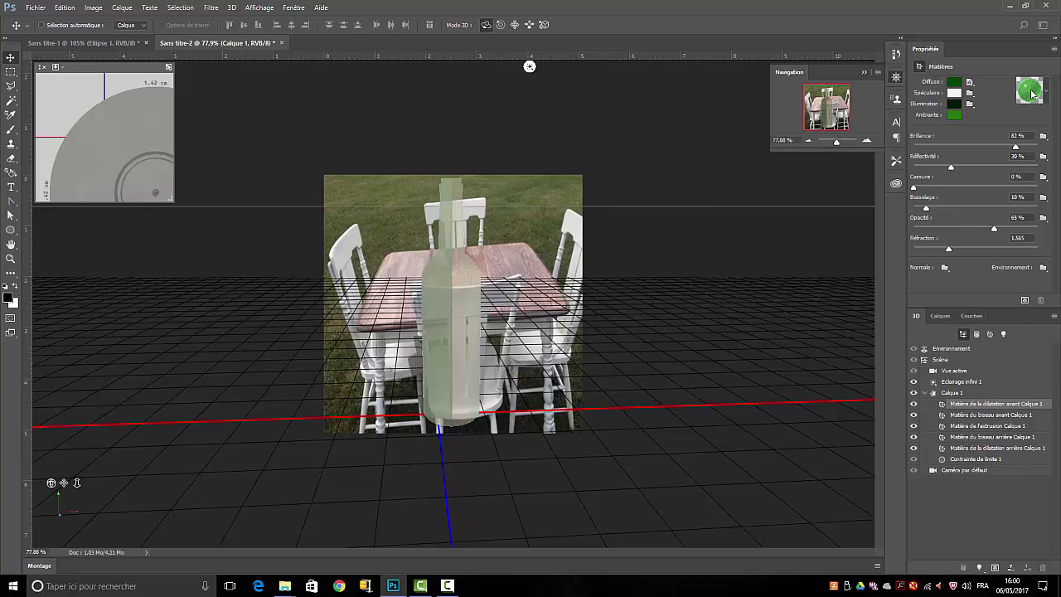
pyautogui.click(974, 414)
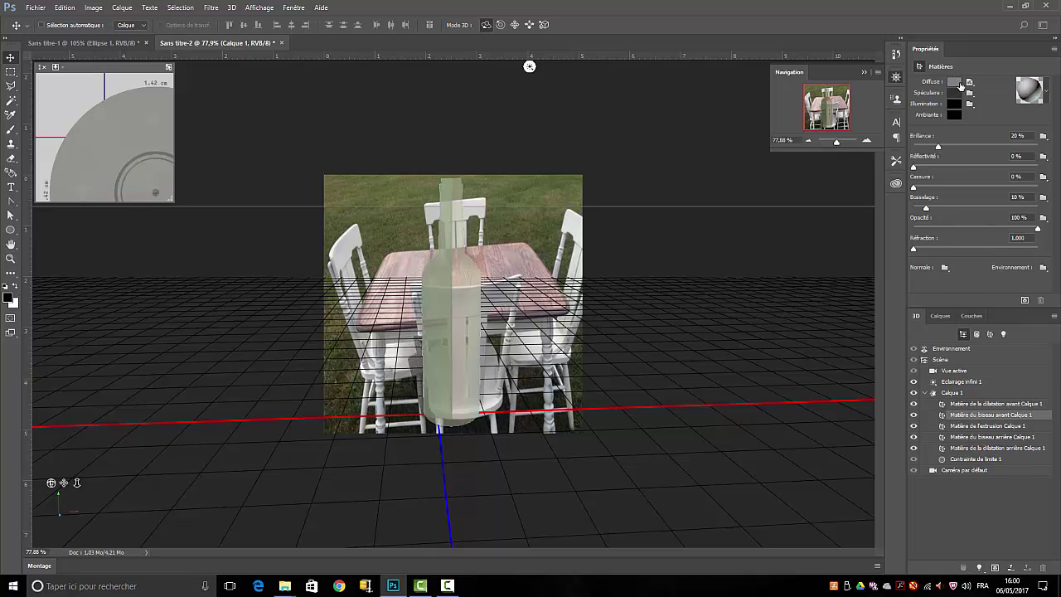
pyautogui.click(1045, 91)
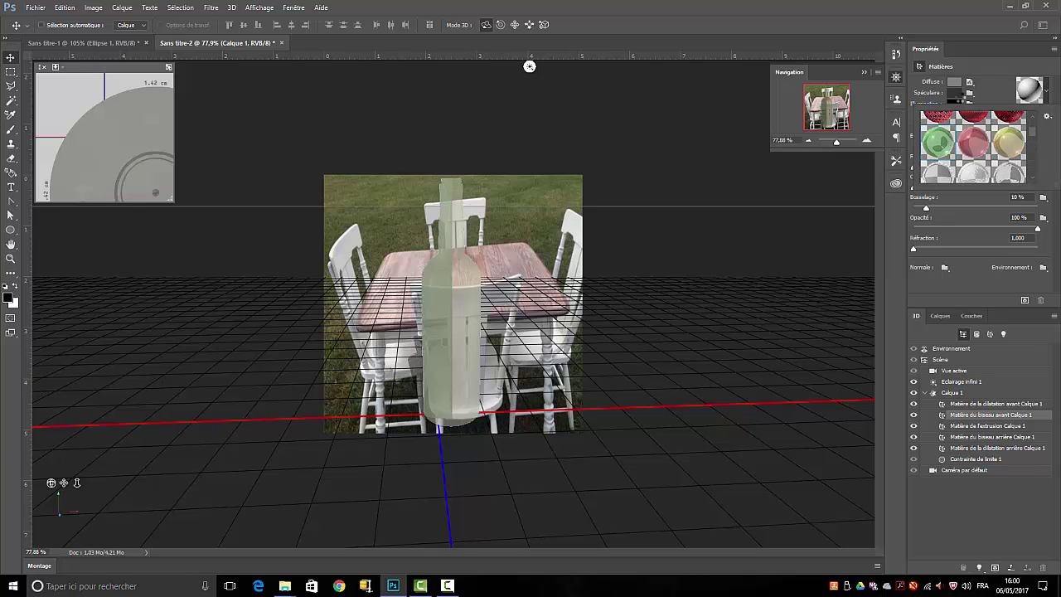
pyautogui.click(939, 141)
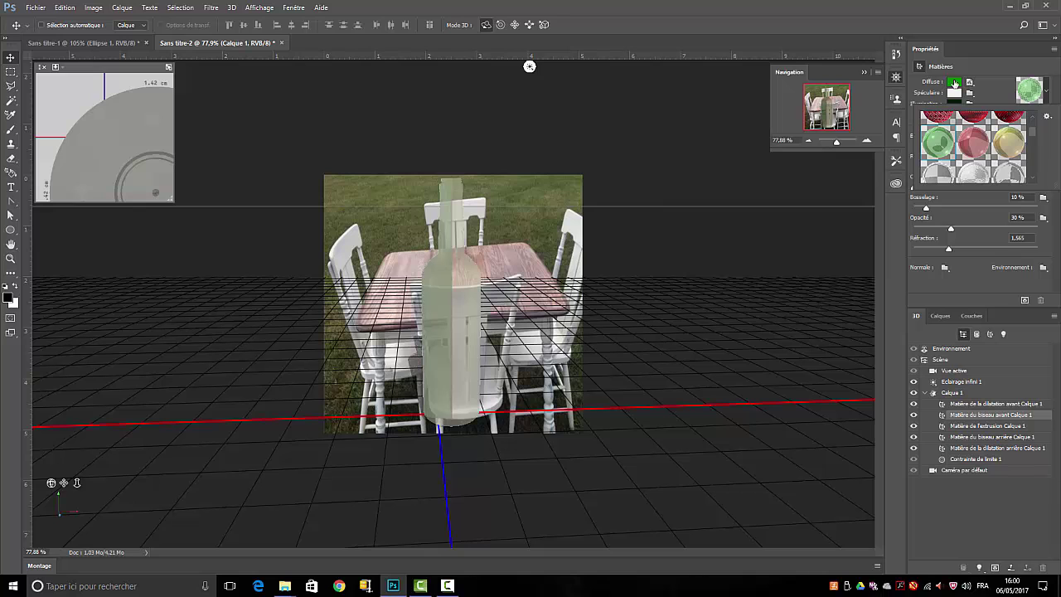
# Step: Darken the front bevel material's diffuse colour by one stop and raise its opacity to 69 %
pyautogui.click(955, 83)
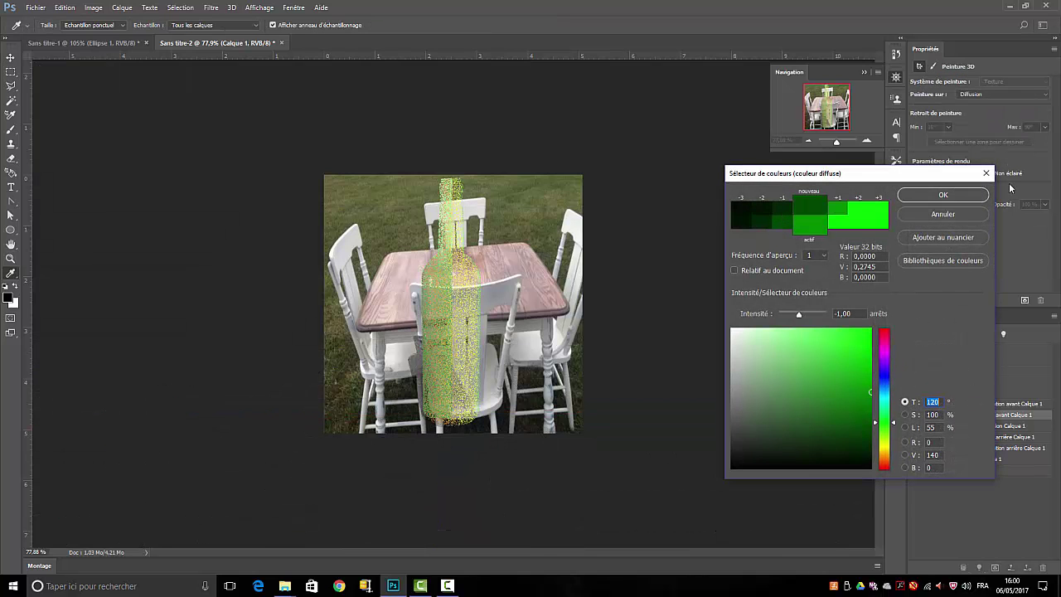
pyautogui.click(921, 196)
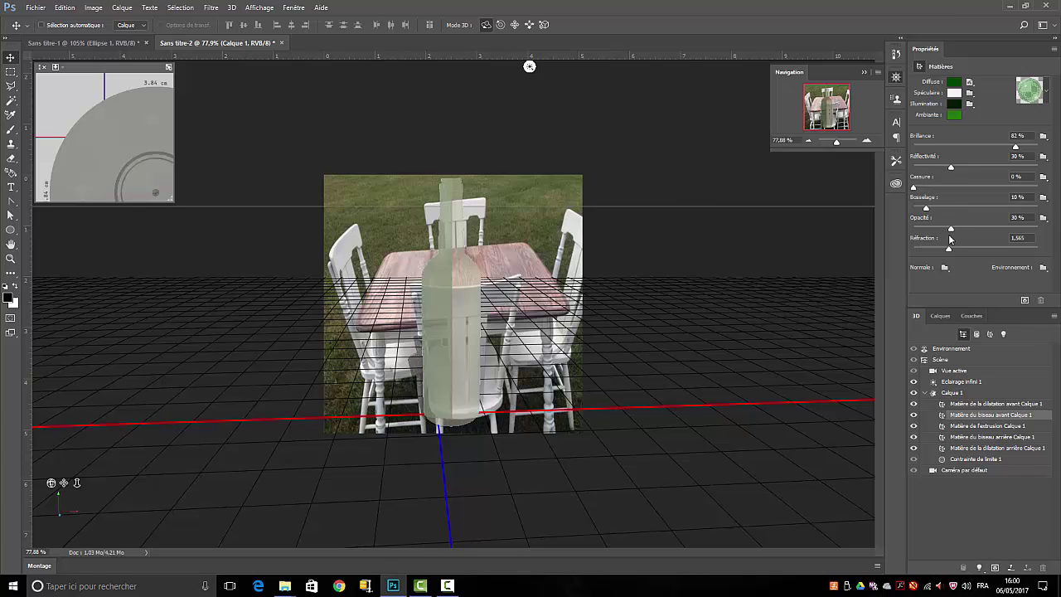
pyautogui.moveTo(958, 230); pyautogui.dragTo(999, 232)
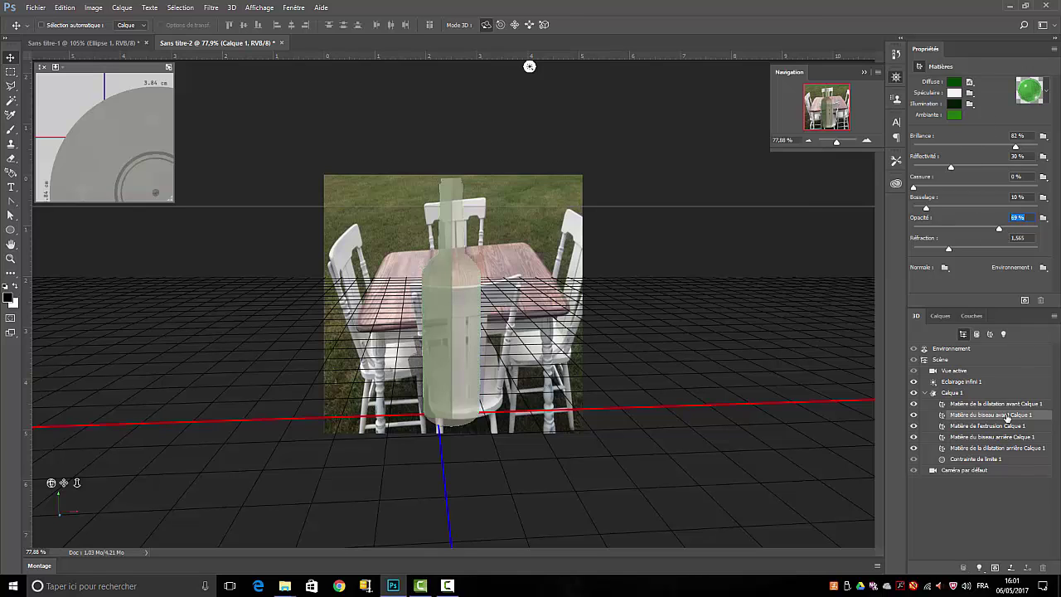
# Step: Try a dark green ambient colour and 68 % opacity on the extrusion material
pyautogui.click(981, 427)
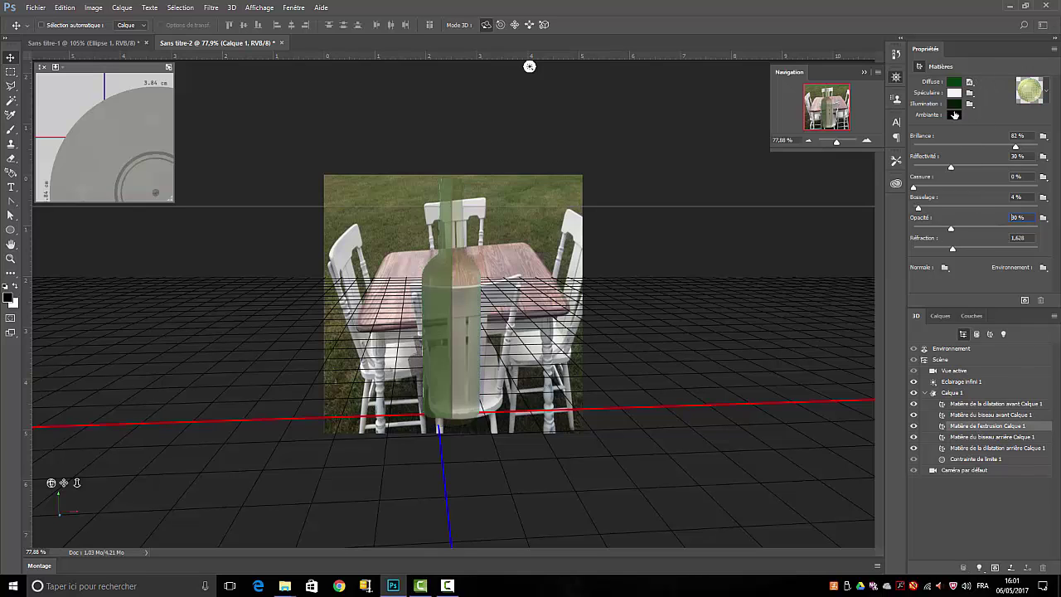
pyautogui.click(954, 117)
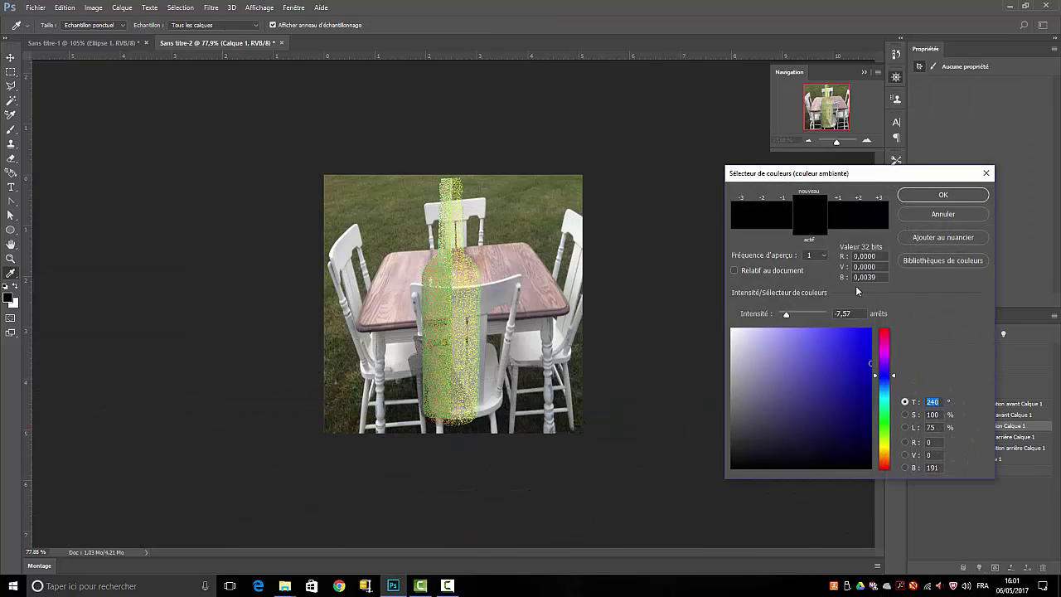
pyautogui.click(885, 427)
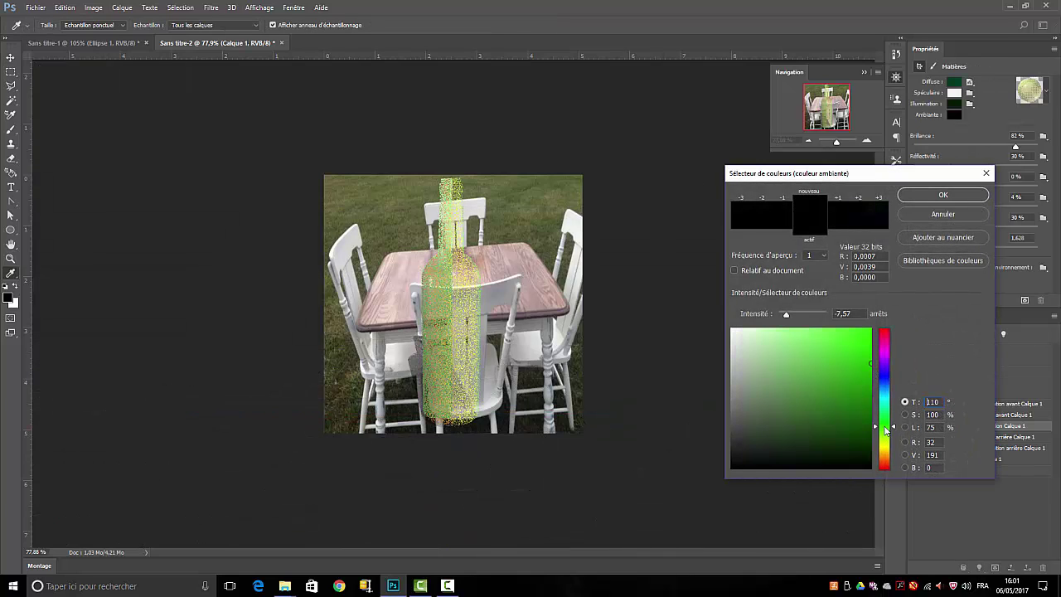
pyautogui.click(856, 438)
pyautogui.click(935, 197)
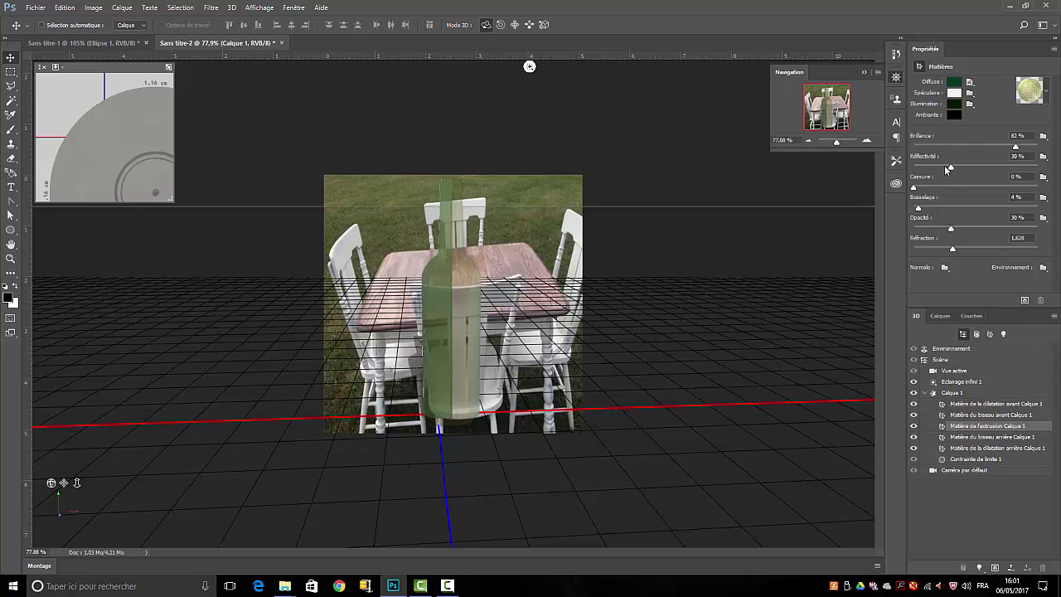
pyautogui.moveTo(953, 232); pyautogui.dragTo(998, 237)
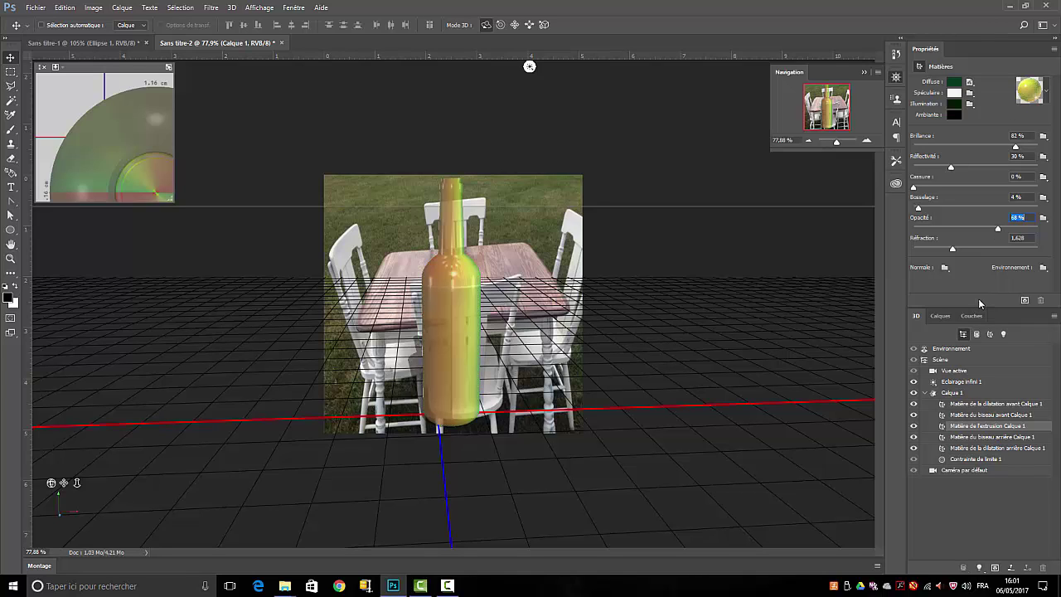
# Step: Apply the green glass preset to the extrusion material and raise its opacity to 70 %
pyautogui.click(1047, 97)
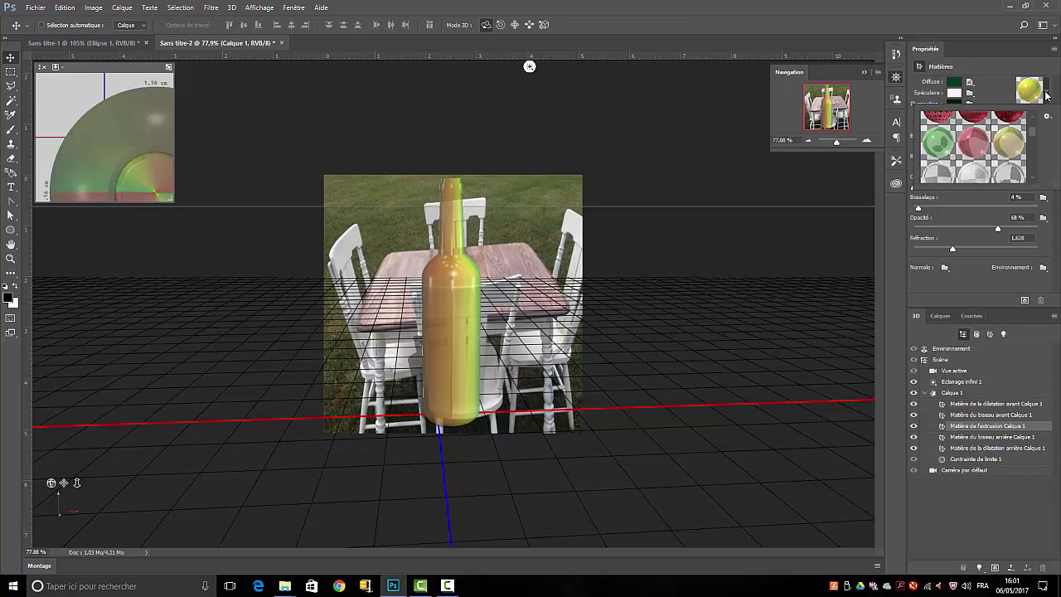
pyautogui.click(937, 145)
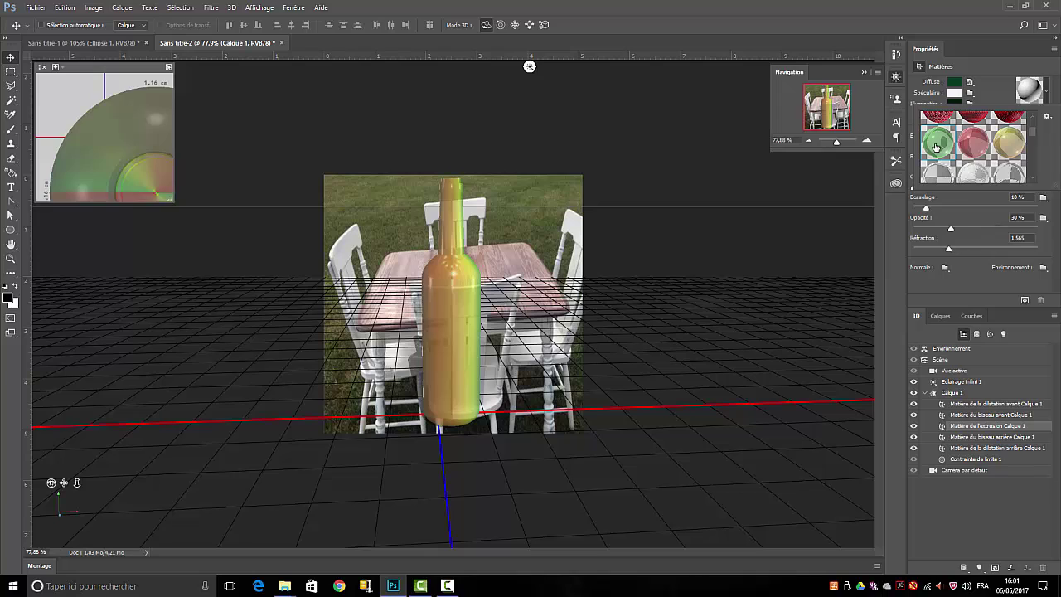
pyautogui.click(999, 89)
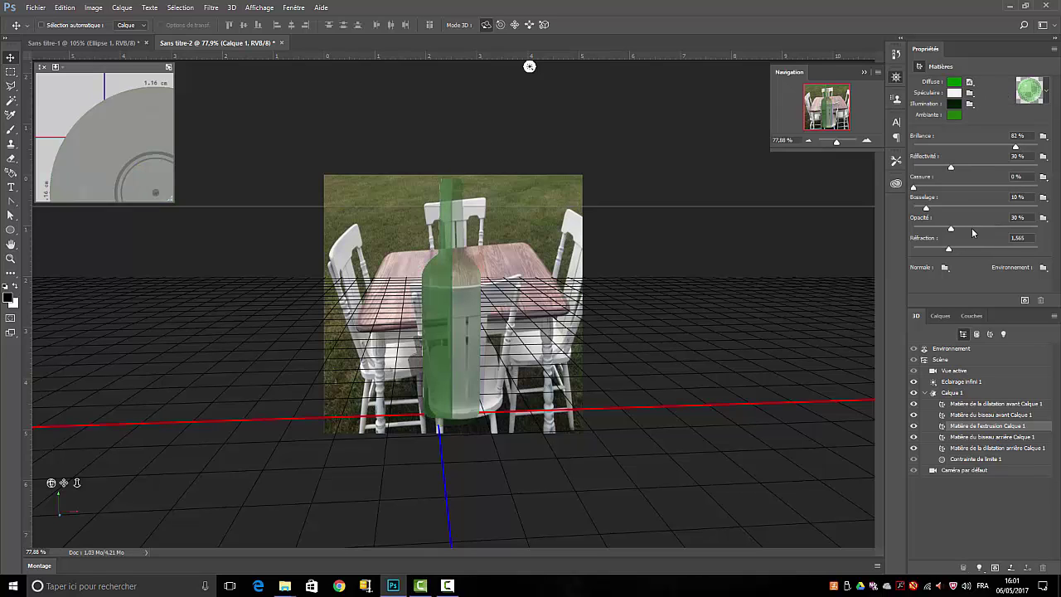
pyautogui.moveTo(952, 232); pyautogui.dragTo(1002, 228)
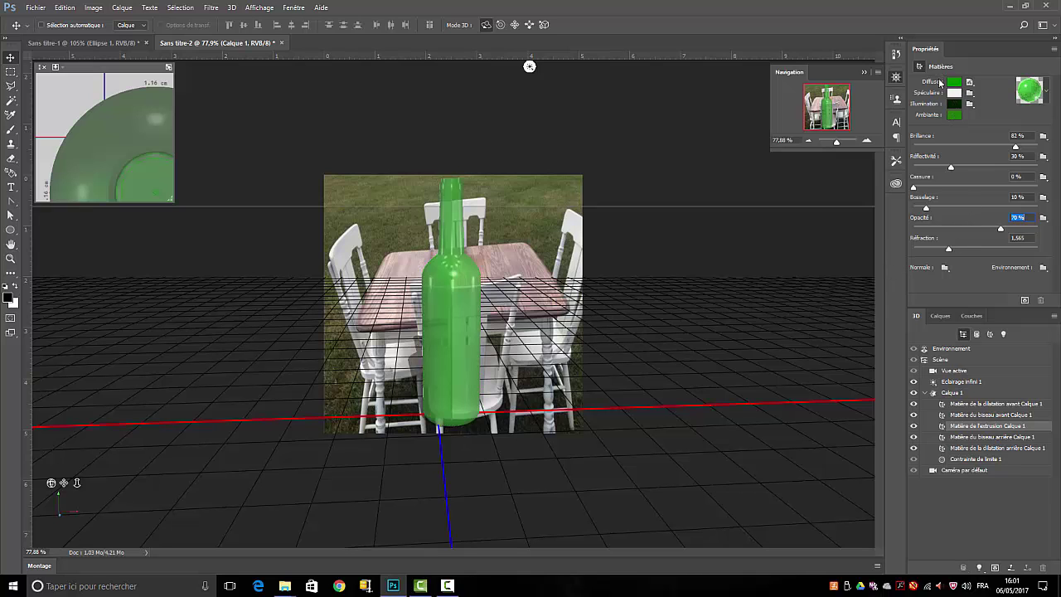
# Step: Darken the extrusion material's diffuse colour by one stop and lower its shine slightly
pyautogui.click(956, 86)
pyautogui.click(785, 217)
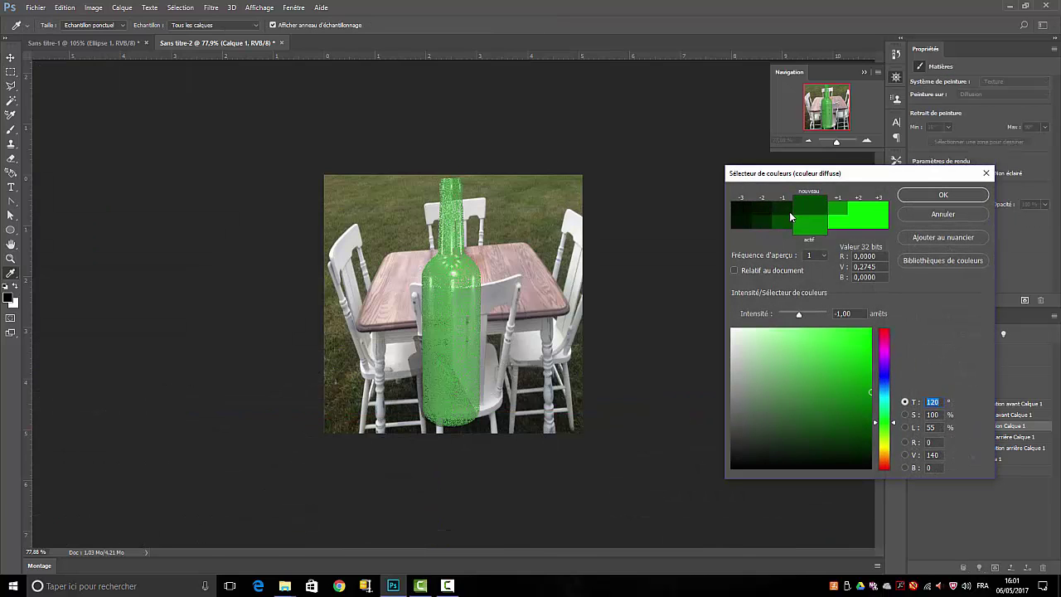
pyautogui.click(935, 194)
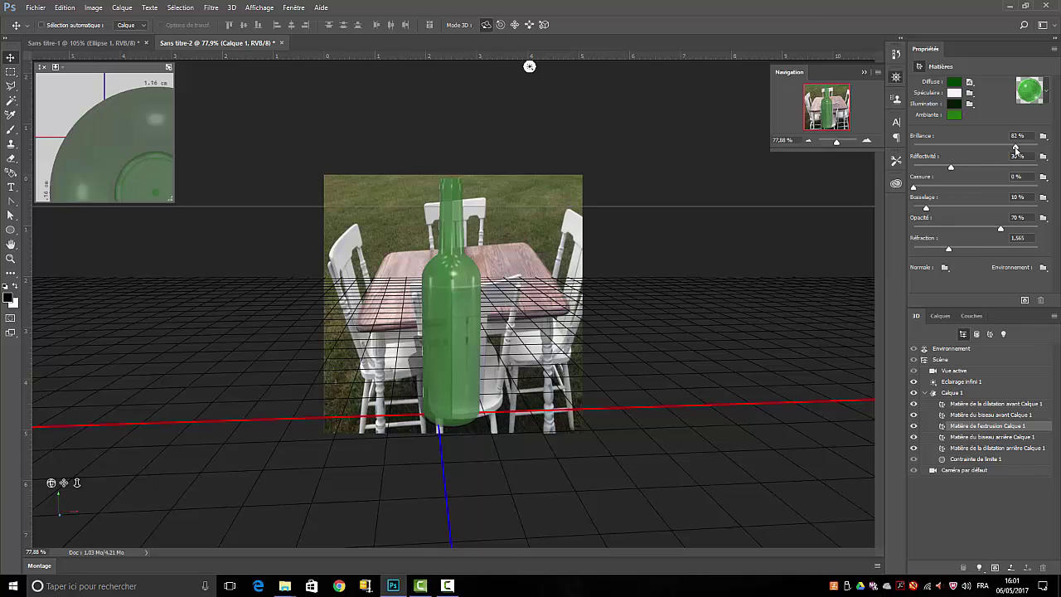
pyautogui.moveTo(1016, 148); pyautogui.dragTo(1004, 147)
# Step: Apply the green glass preset to the back bevel material and darken its diffuse colour by one stop
pyautogui.click(977, 437)
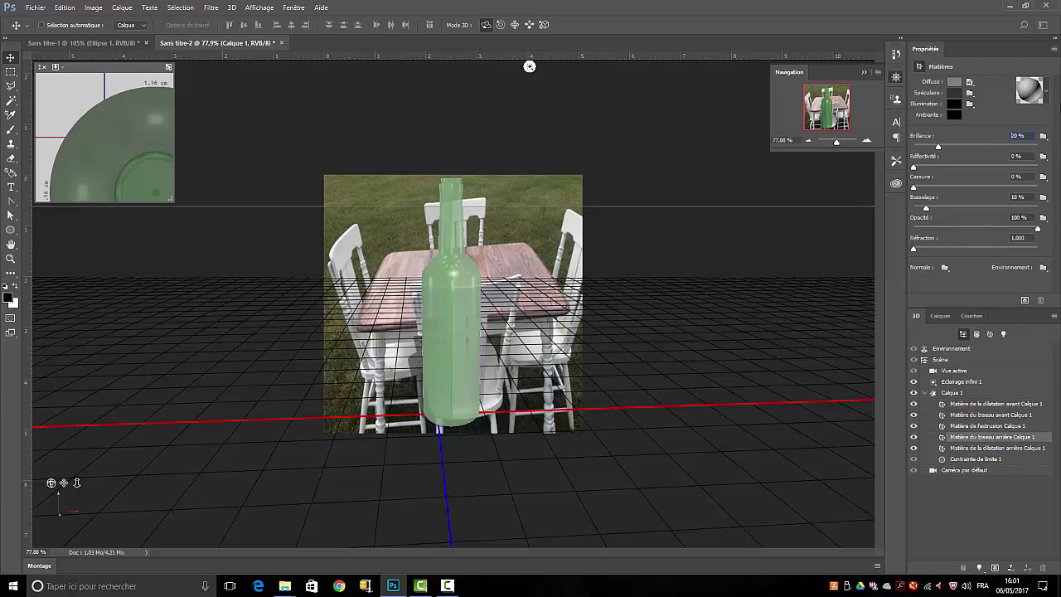
pyautogui.click(1046, 93)
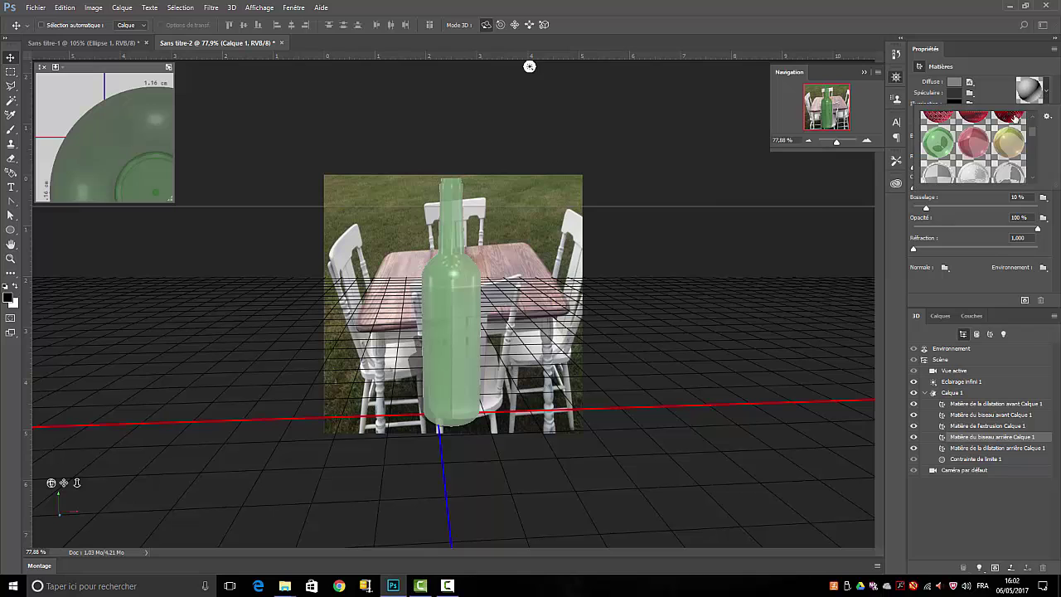
pyautogui.click(939, 143)
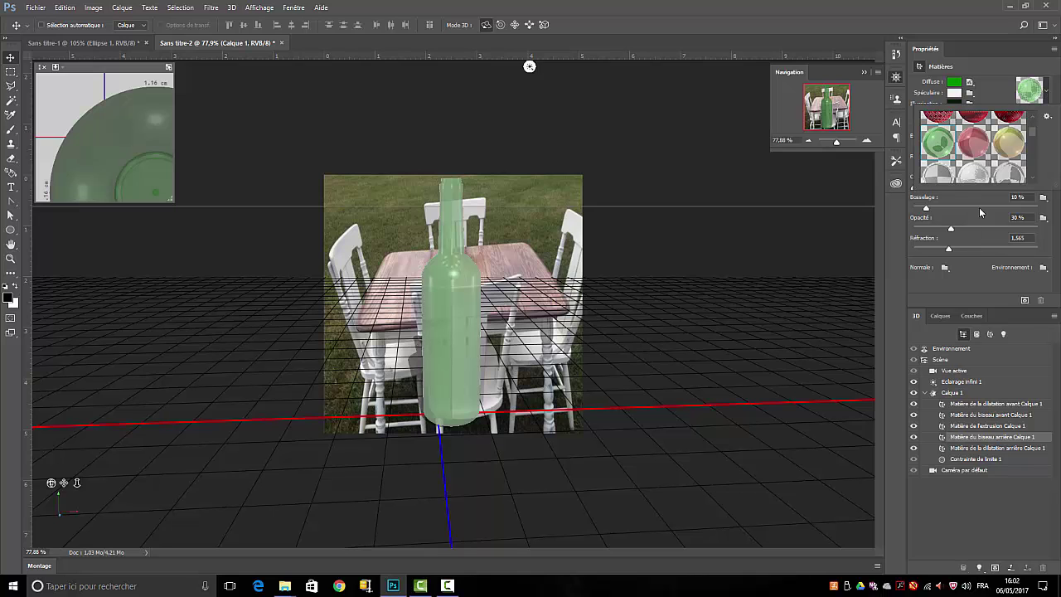
pyautogui.click(953, 82)
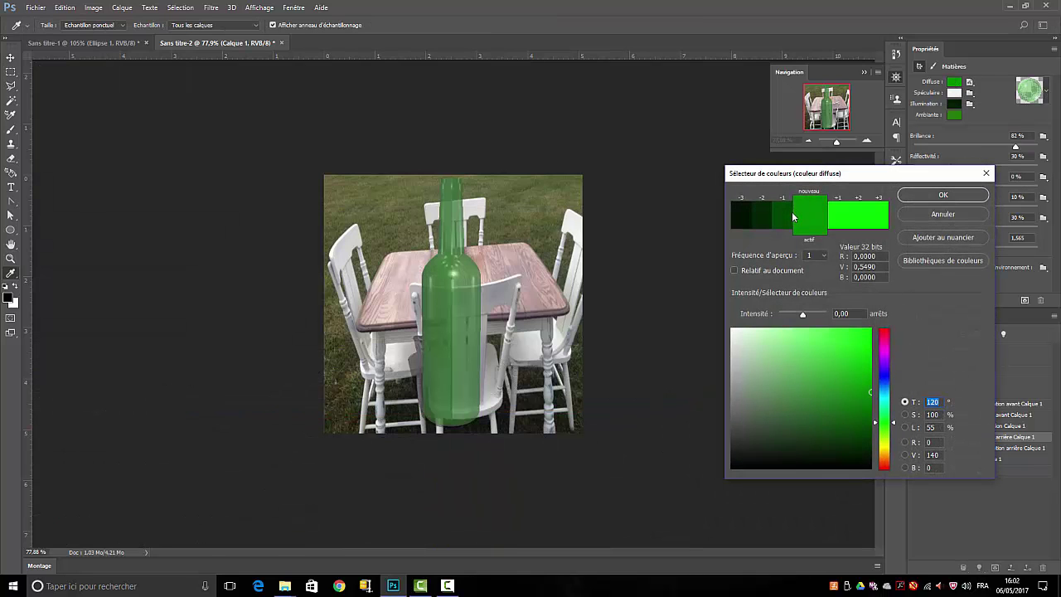
pyautogui.click(793, 218)
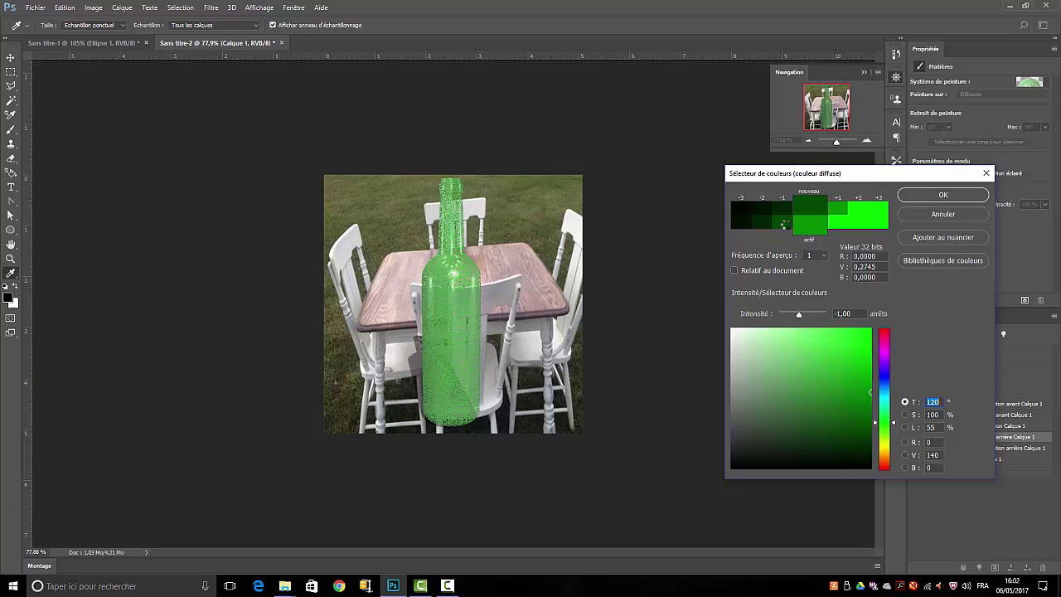
pyautogui.click(943, 196)
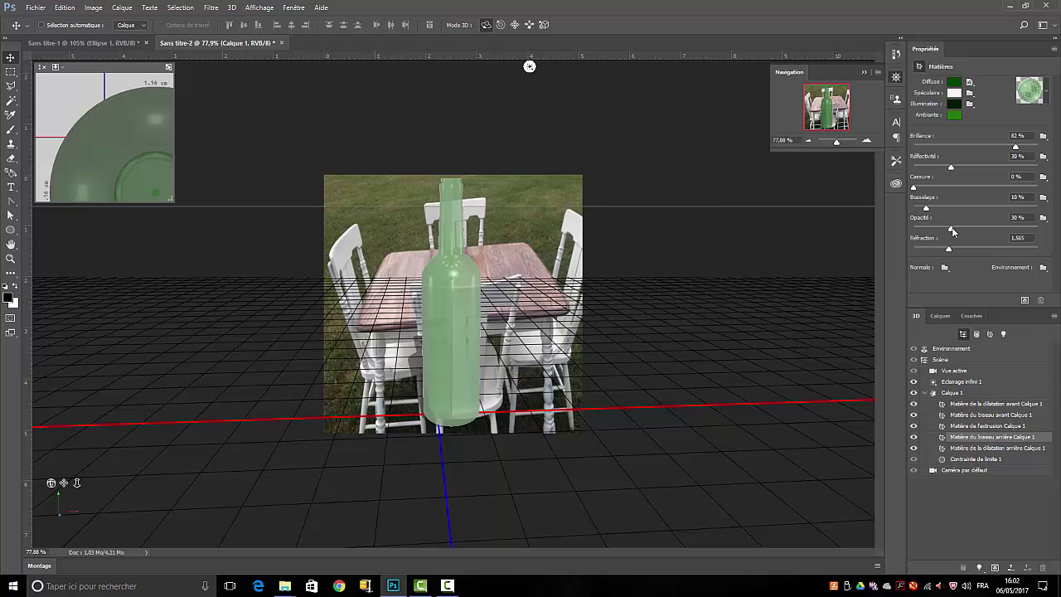
# Step: Raise the opacity of the back bevel material to 66 % and the back inflation material to 67 %
pyautogui.moveTo(951, 228); pyautogui.dragTo(993, 221)
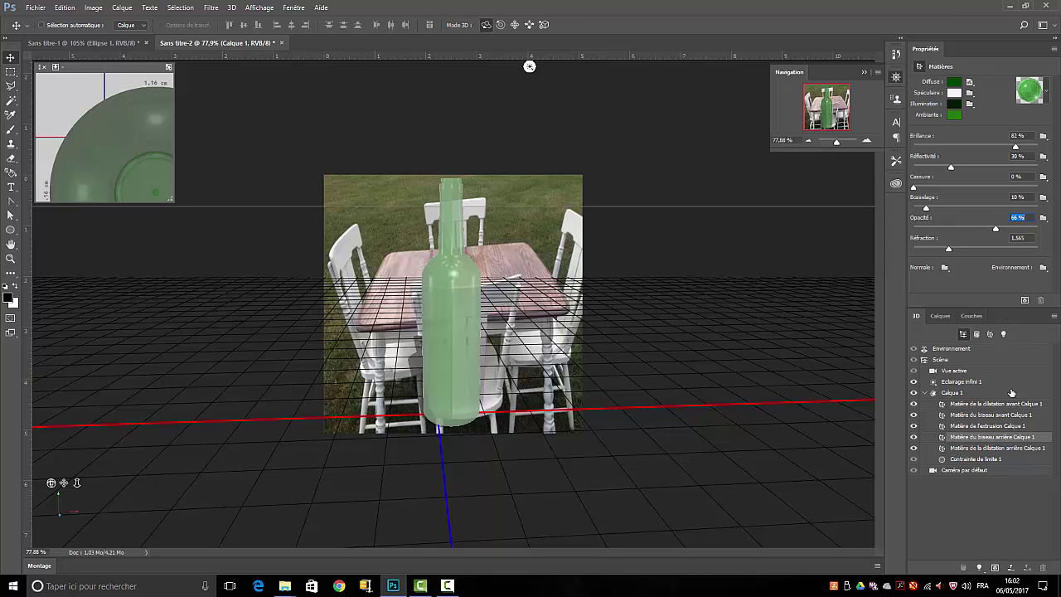
pyautogui.click(987, 448)
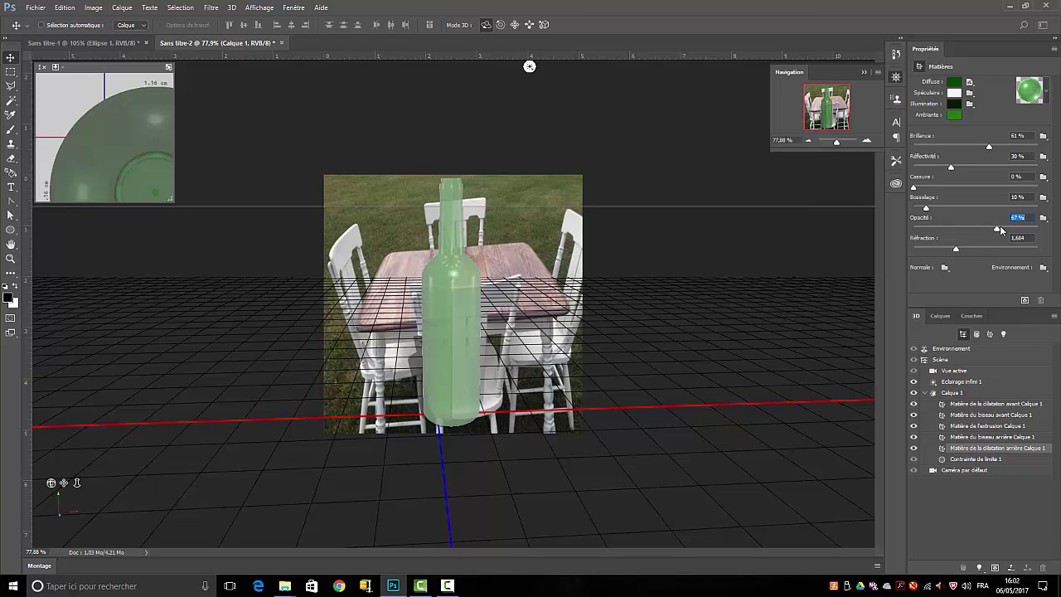
pyautogui.moveTo(1000, 226); pyautogui.dragTo(999, 226)
# Step: Move the whole bottle back along the Z axis and sideways along the X axis until it stands mid-table
pyautogui.click(515, 25)
pyautogui.click(952, 393)
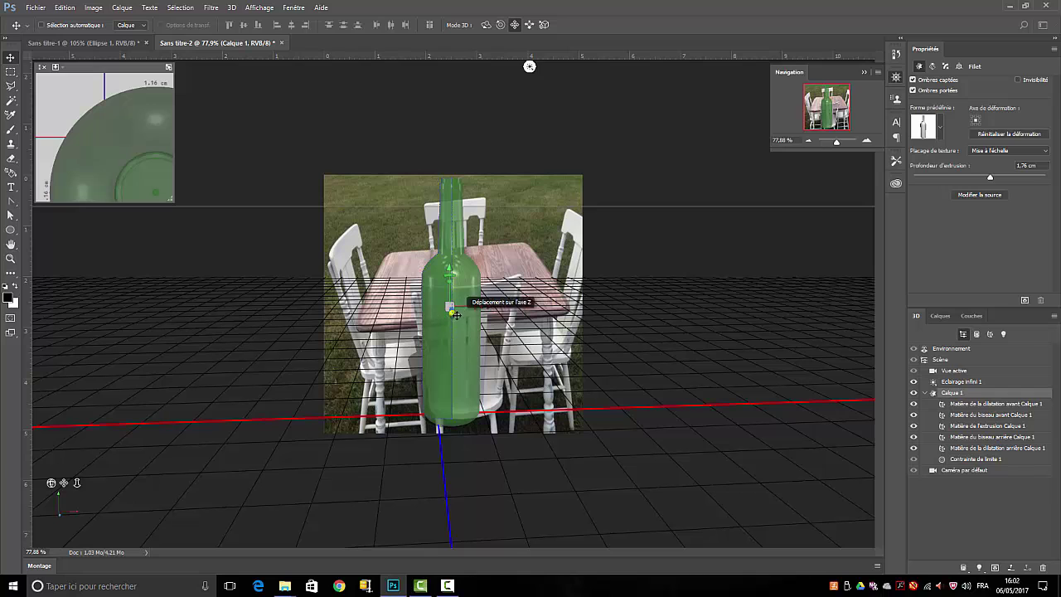
pyautogui.moveTo(460, 315); pyautogui.dragTo(474, 9)
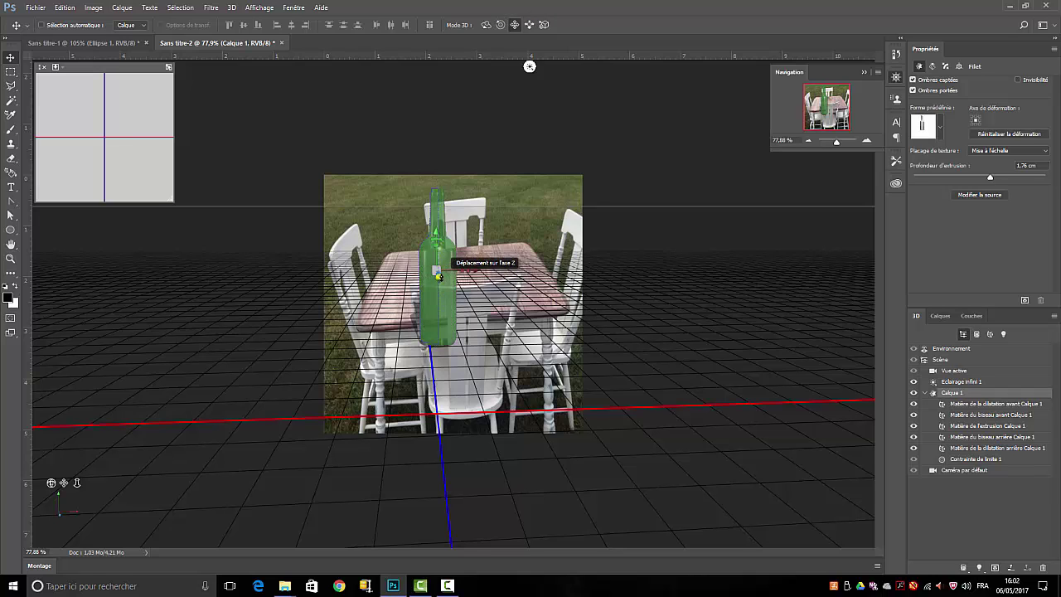
pyautogui.moveTo(438, 277); pyautogui.dragTo(452, 60)
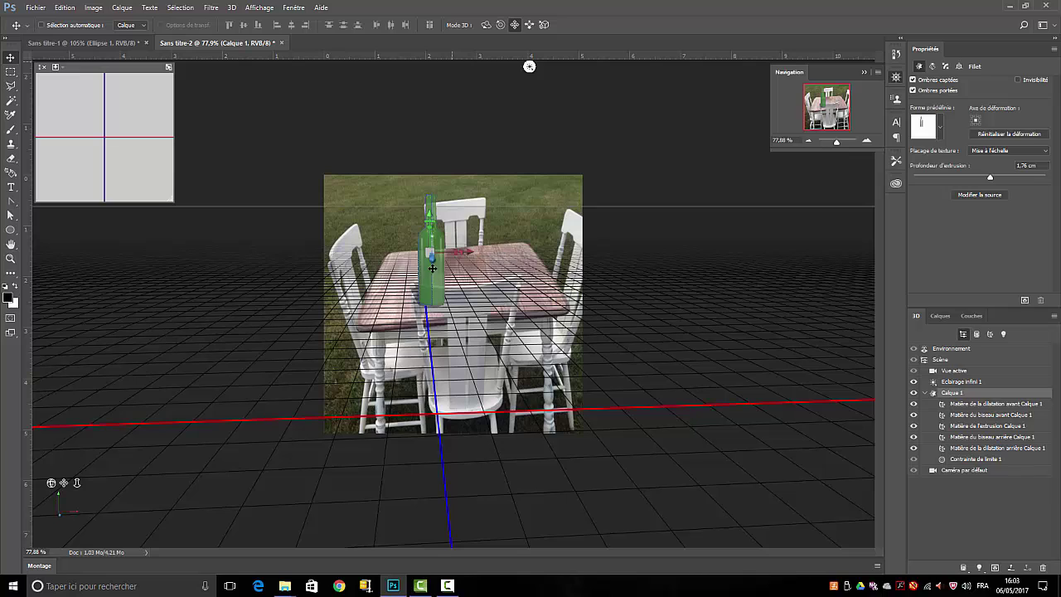
pyautogui.moveTo(432, 260); pyautogui.dragTo(454, 104)
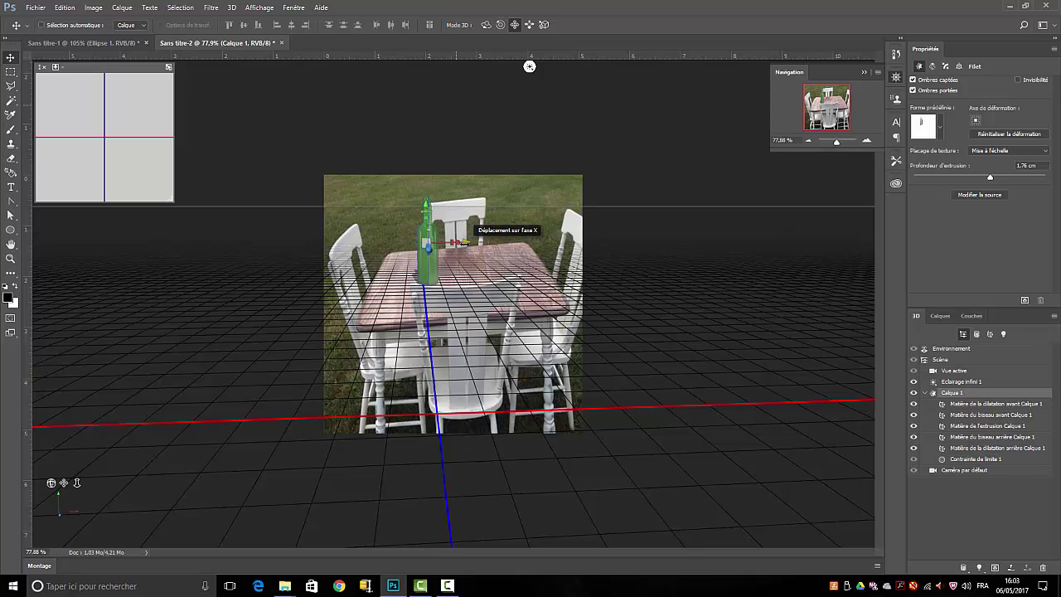
pyautogui.moveTo(464, 241); pyautogui.dragTo(501, 241)
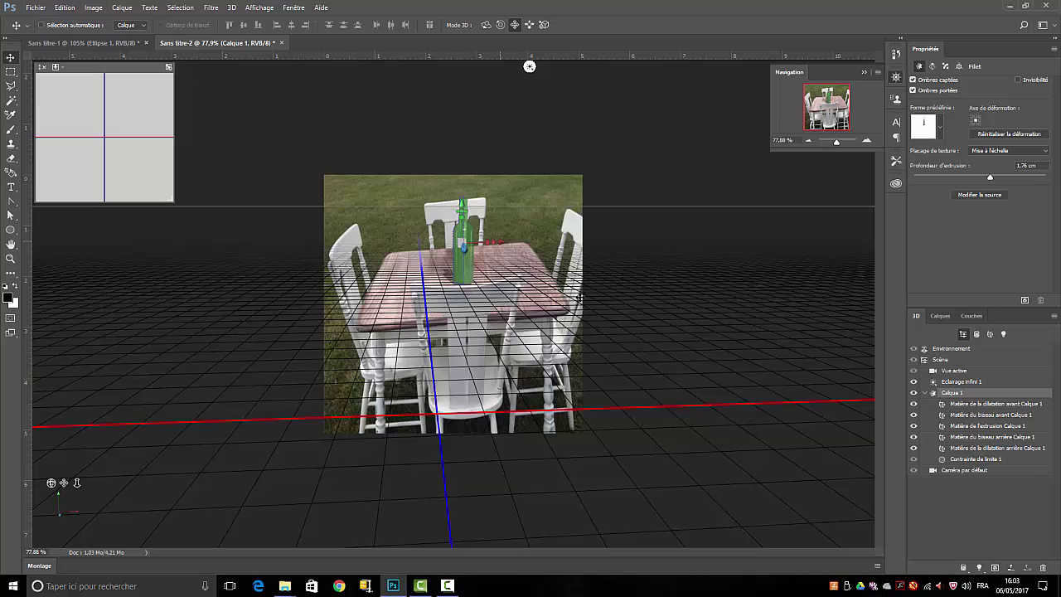
# Step: Rotate the whole bottle mesh slightly around the X axis
pyautogui.click(499, 26)
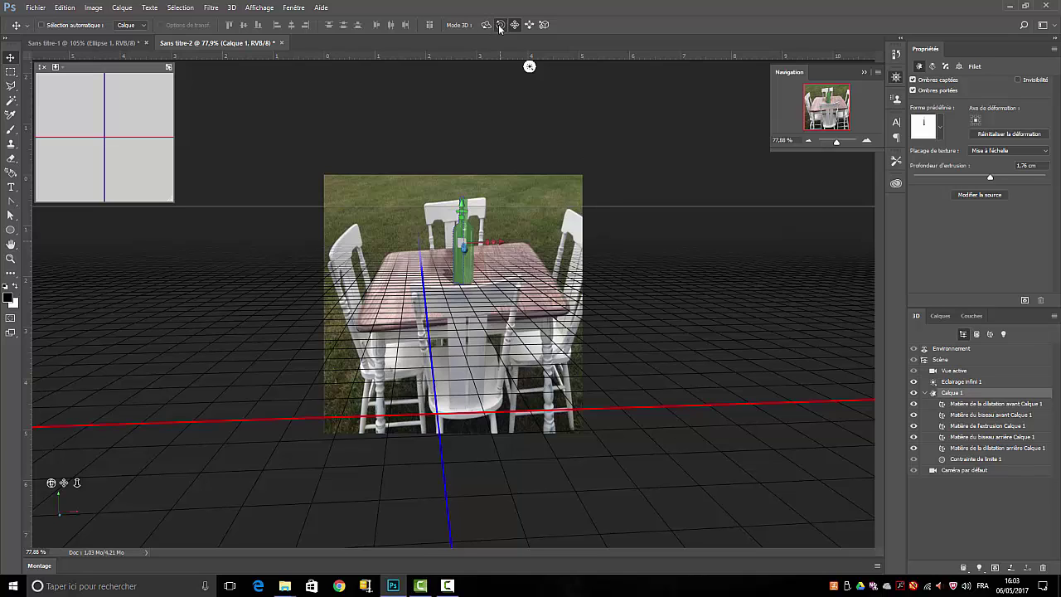
pyautogui.click(467, 249)
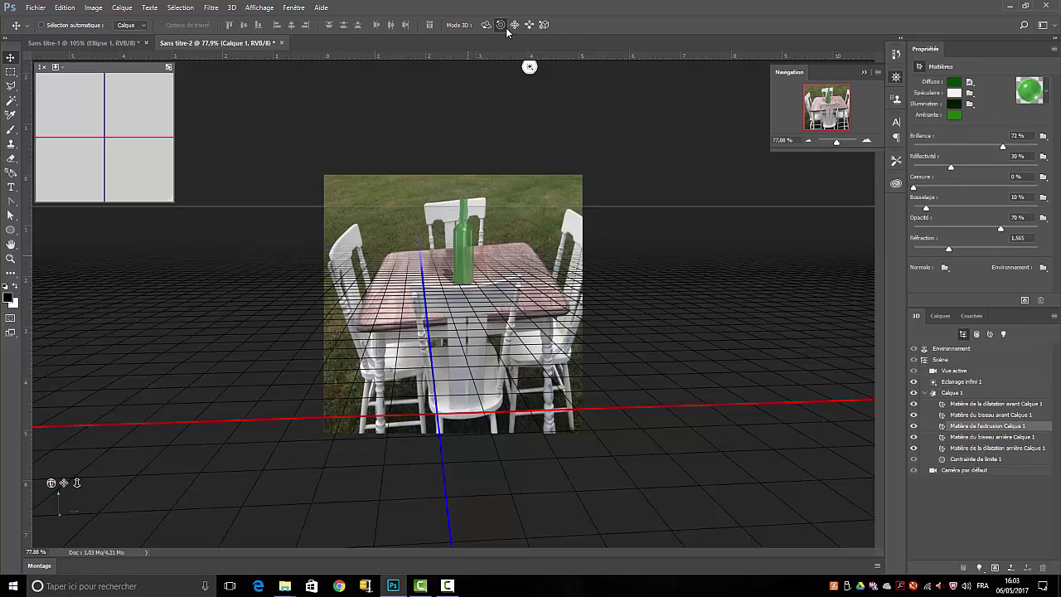
pyautogui.click(464, 262)
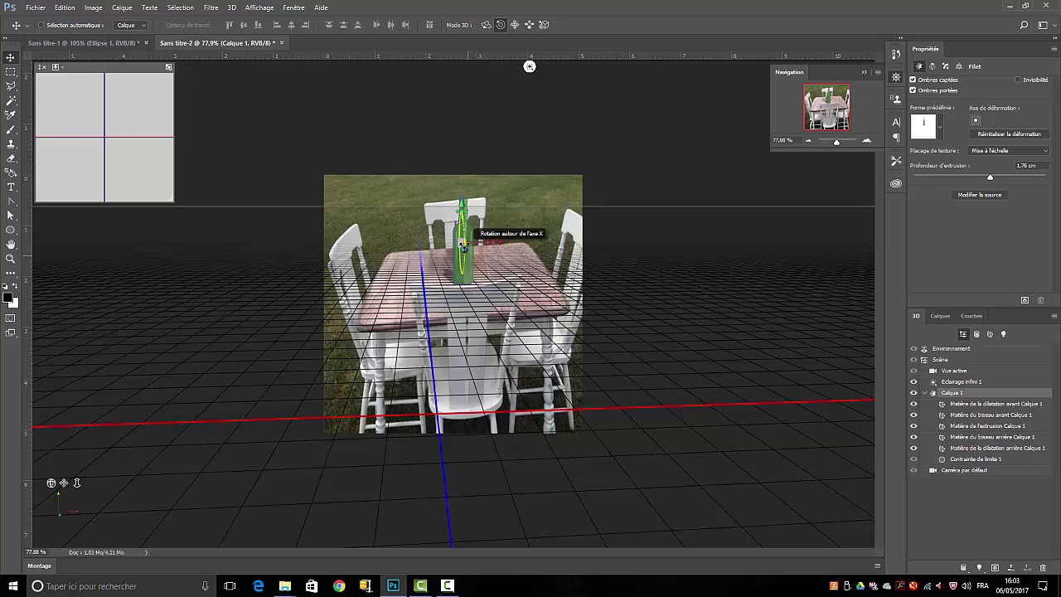
pyautogui.moveTo(464, 244); pyautogui.dragTo(462, 238)
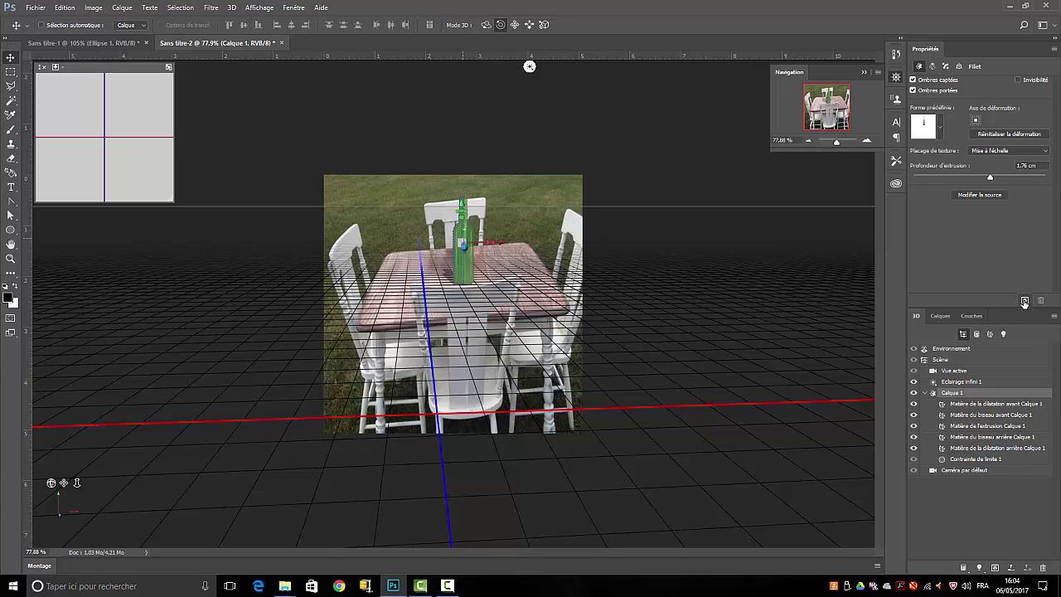
# Step: Render the 3D bottle layer over the garden table photo
pyautogui.click(1025, 302)
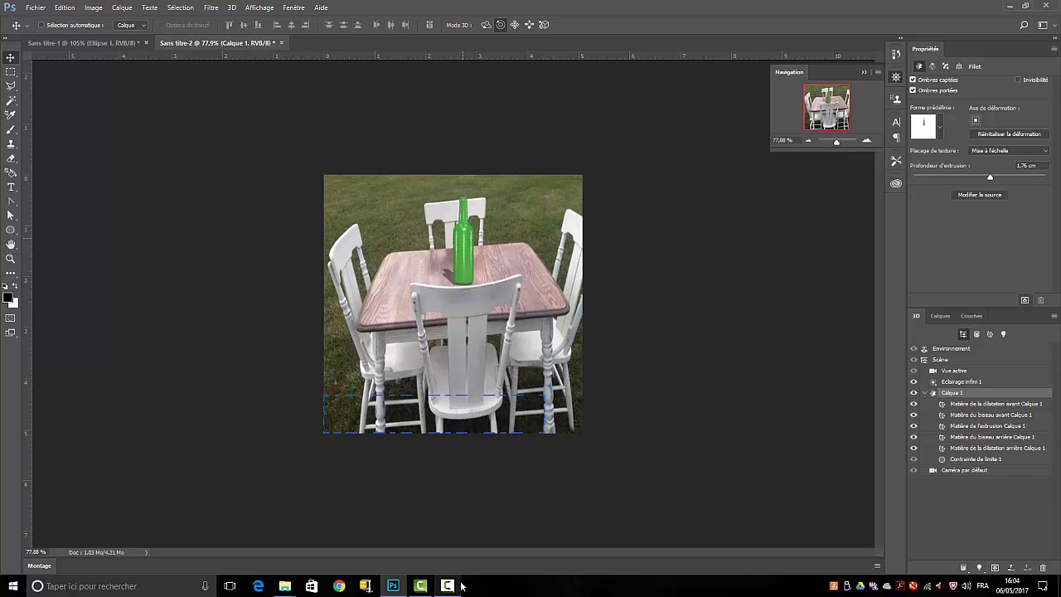
pyautogui.moveTo(448, 588)
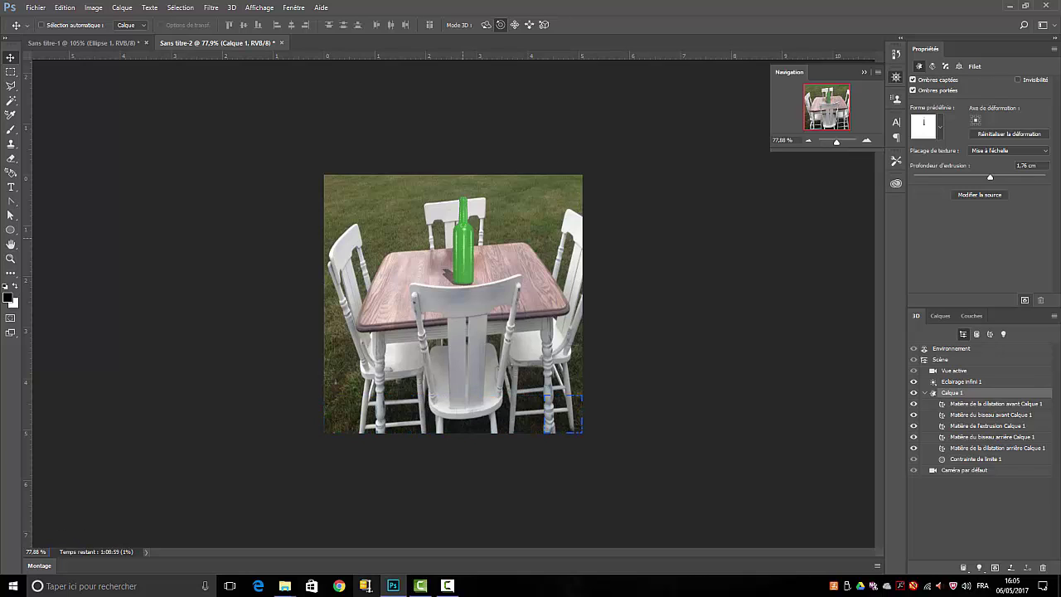
pyautogui.click(444, 587)
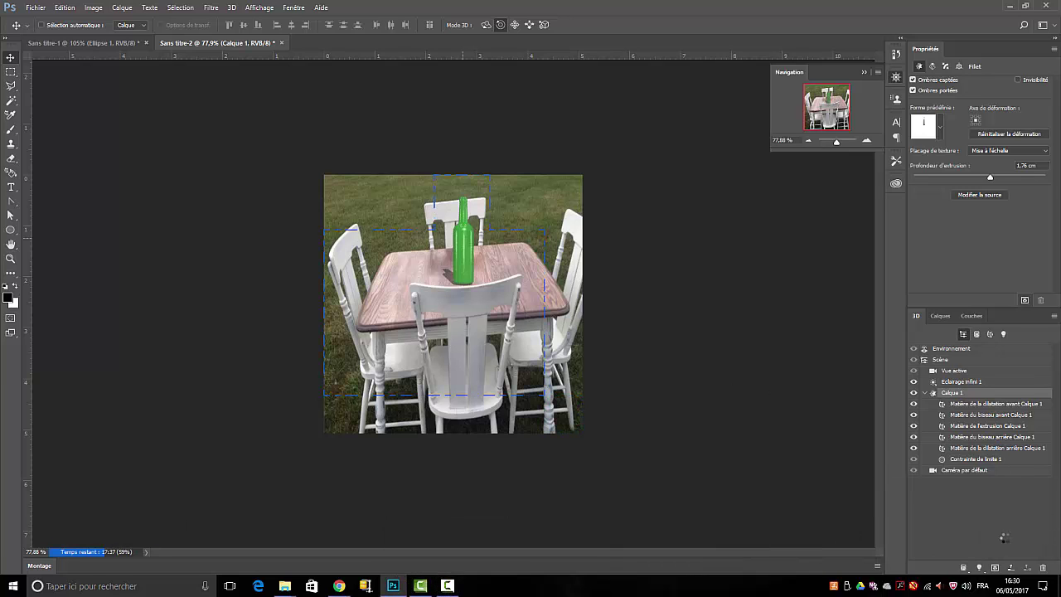